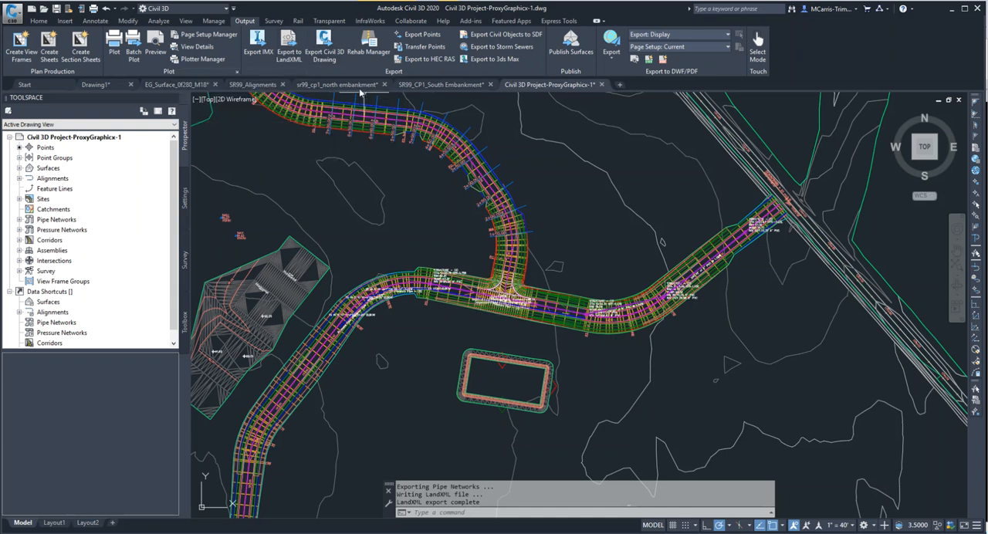
Review the objects available for LandXML export, from point groups to corridors, and cancel the export.
left_click(289, 61)
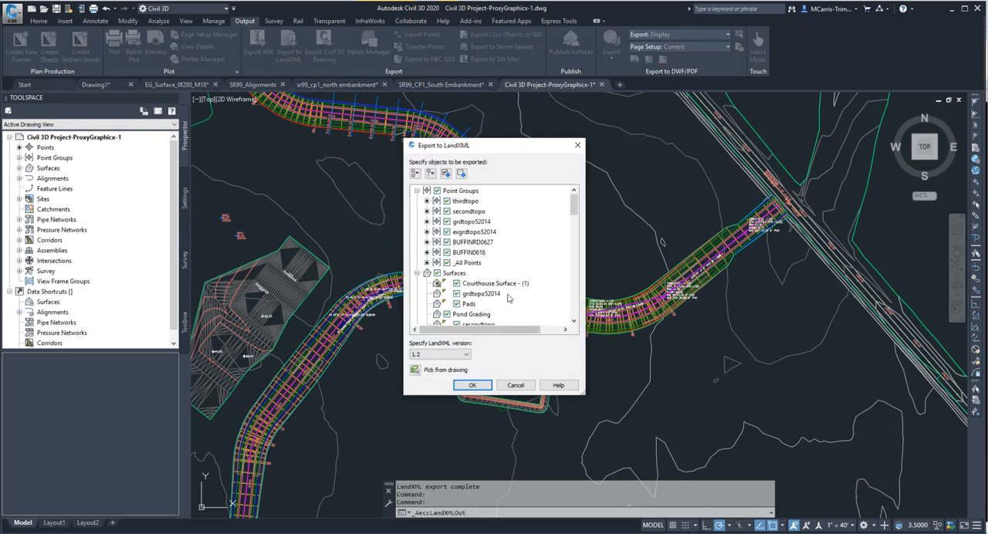
left_click_drag(575, 205, 573, 312)
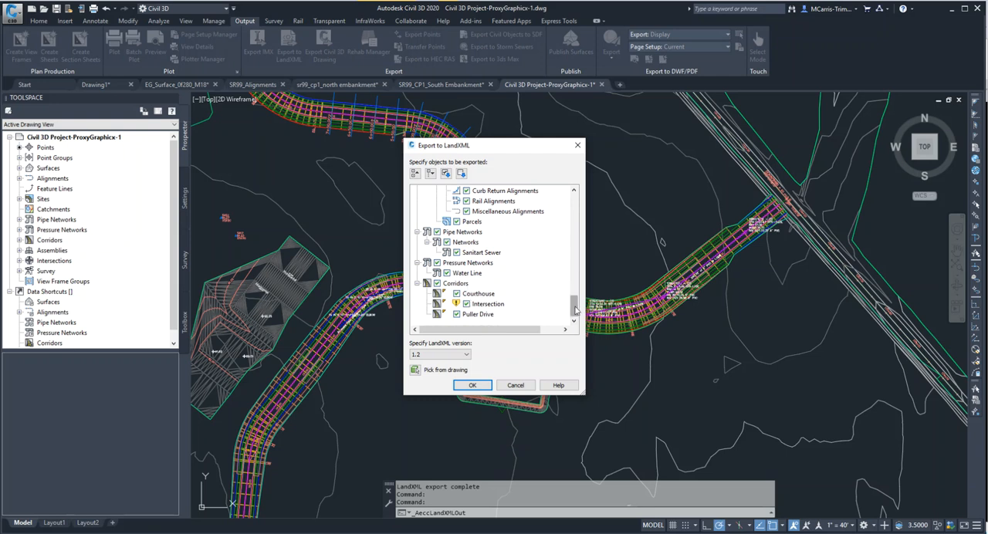
left_click_drag(576, 306, 579, 201)
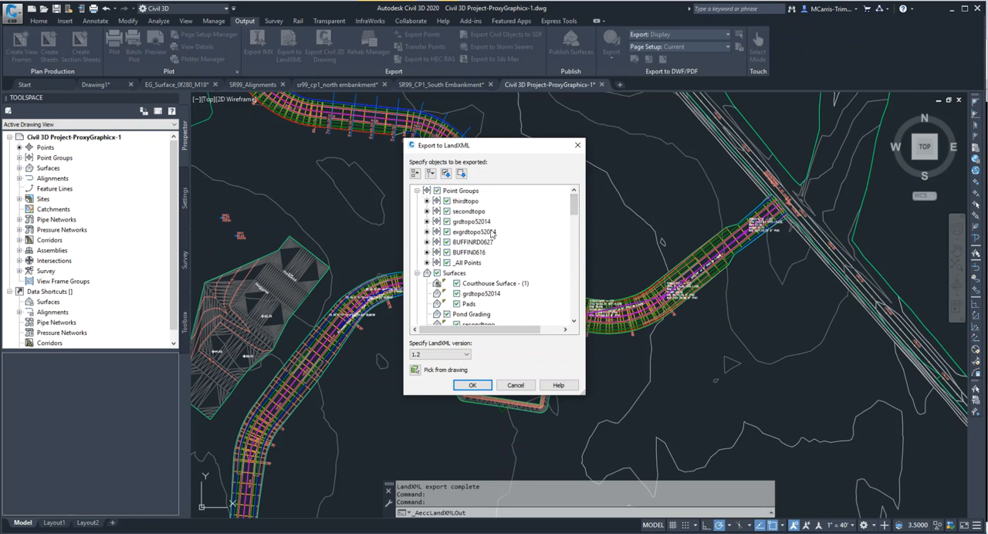
left_click(513, 385)
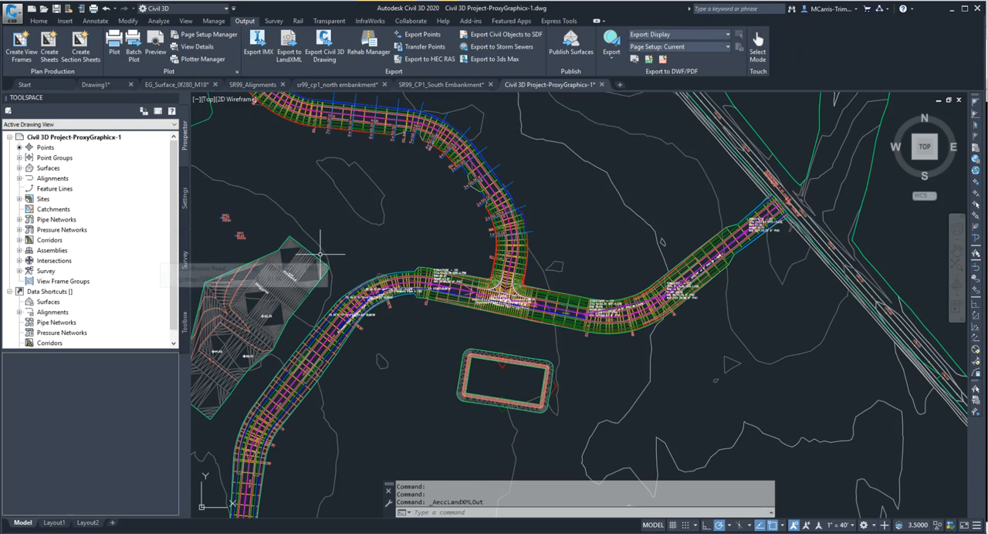
Open the drawing settings of Civil 3D Project-ProxyGraphicx-1 to check its units and zone.
left_click(185, 192)
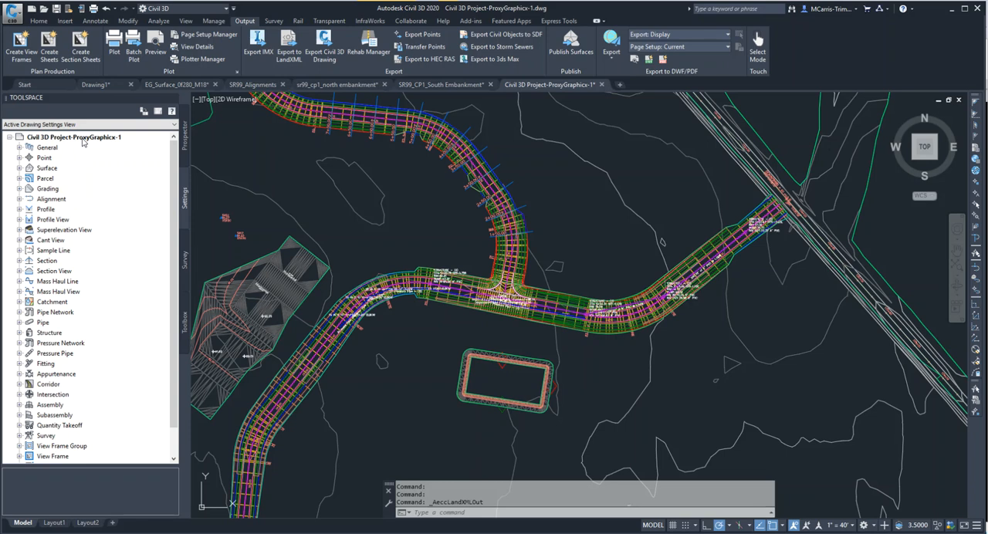
right_click(82, 142)
left_click(107, 146)
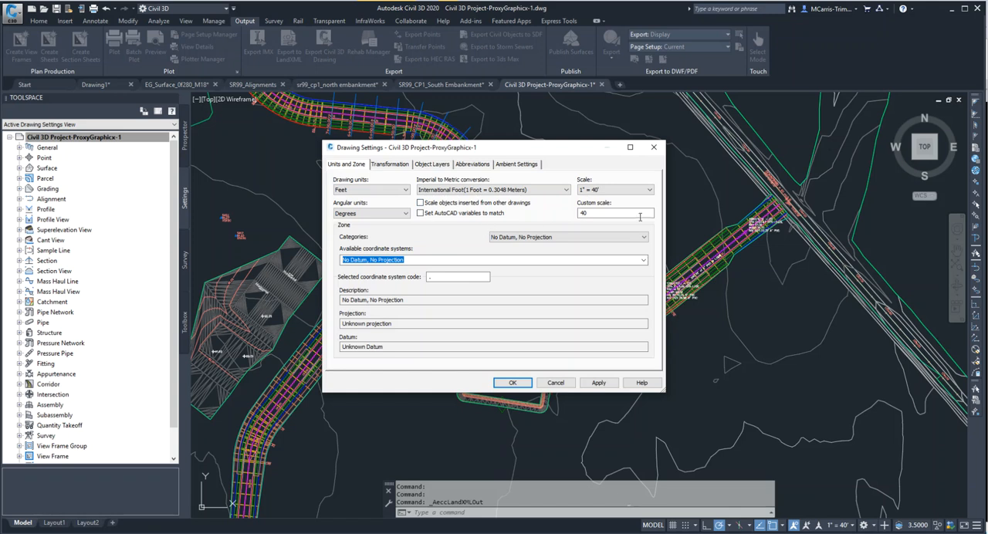
Open Civil 3D Project.xml from the _Demo Data folder in XML Notepad and expand its Imperial units.
left_click_drag(987, 115, 394, 56)
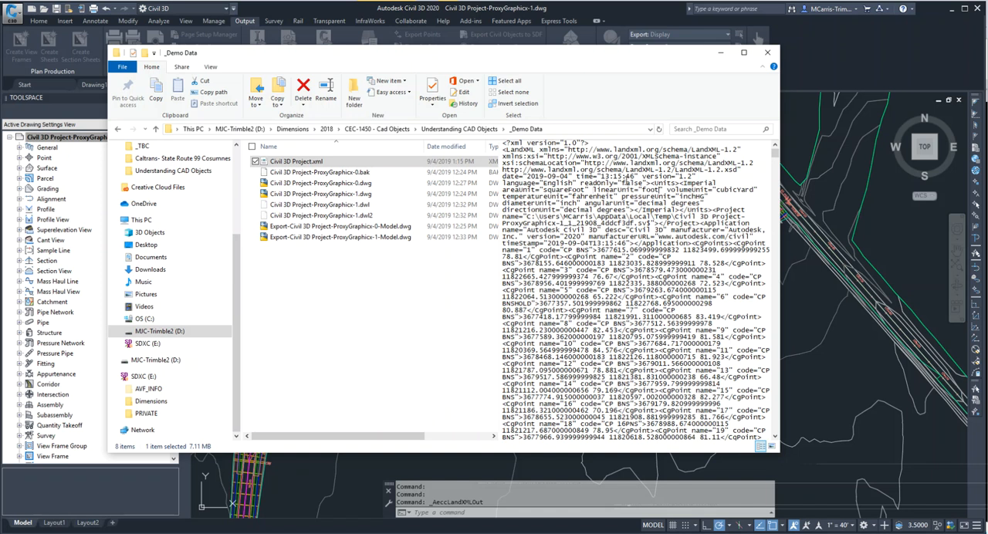
right_click(317, 166)
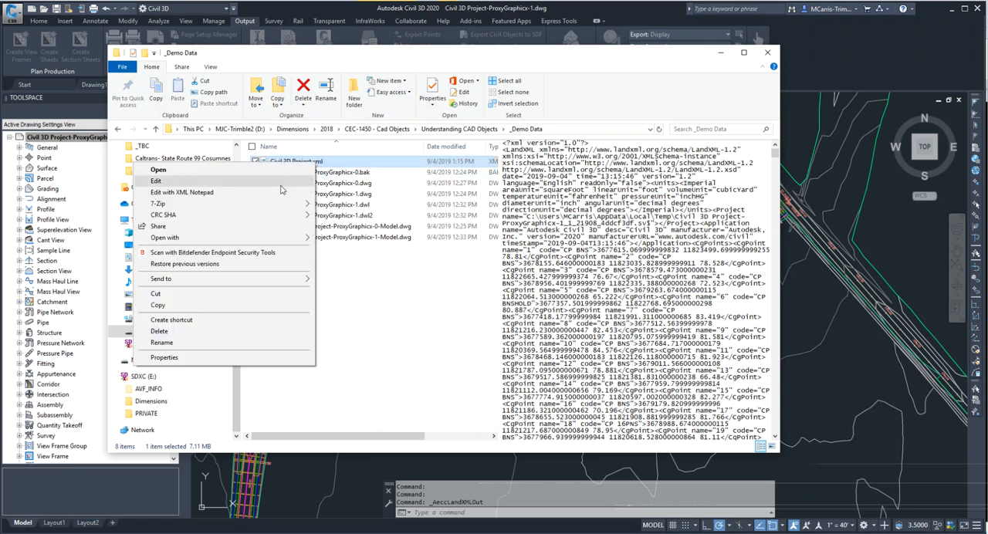
left_click(190, 197)
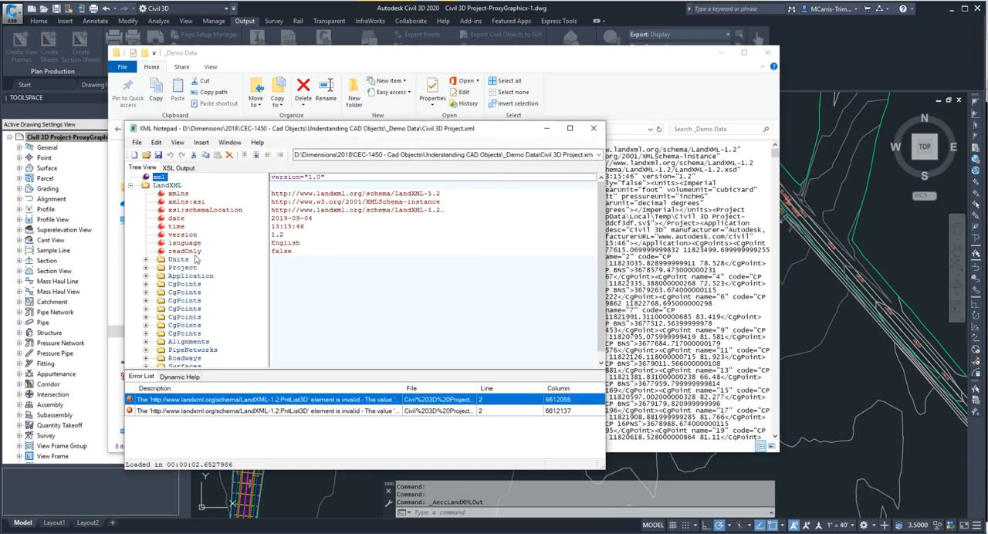
left_click(147, 263)
left_click(193, 270)
left_click(162, 269)
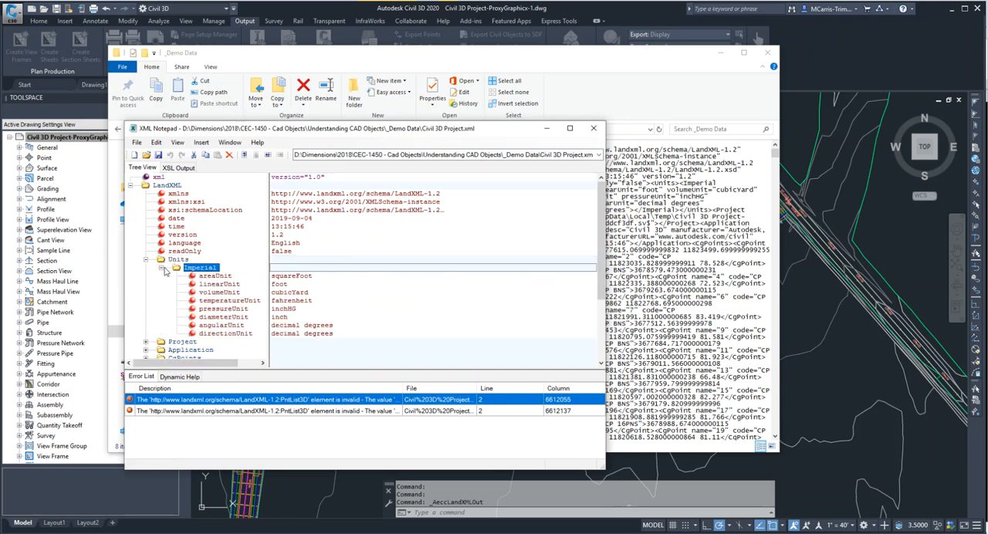
Set the LandXML file's linearUnit to USSurveyFoot, save it, and close the editor and the file browser.
left_click(288, 287)
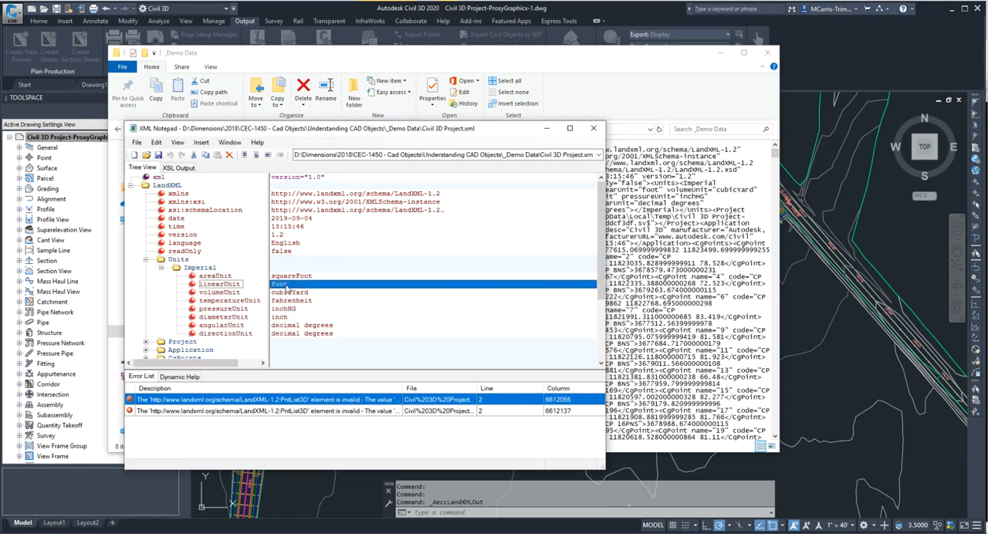
left_click(287, 288)
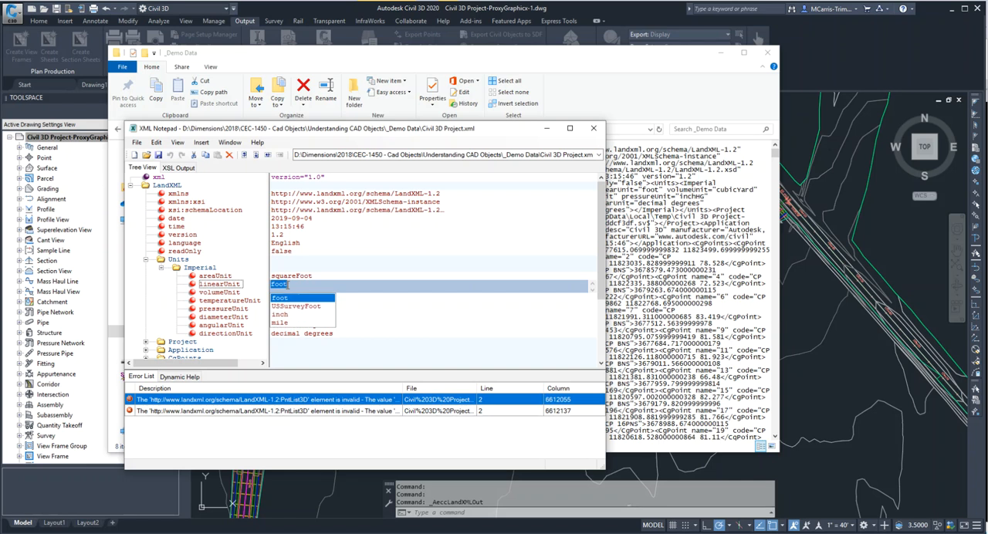
left_click(302, 306)
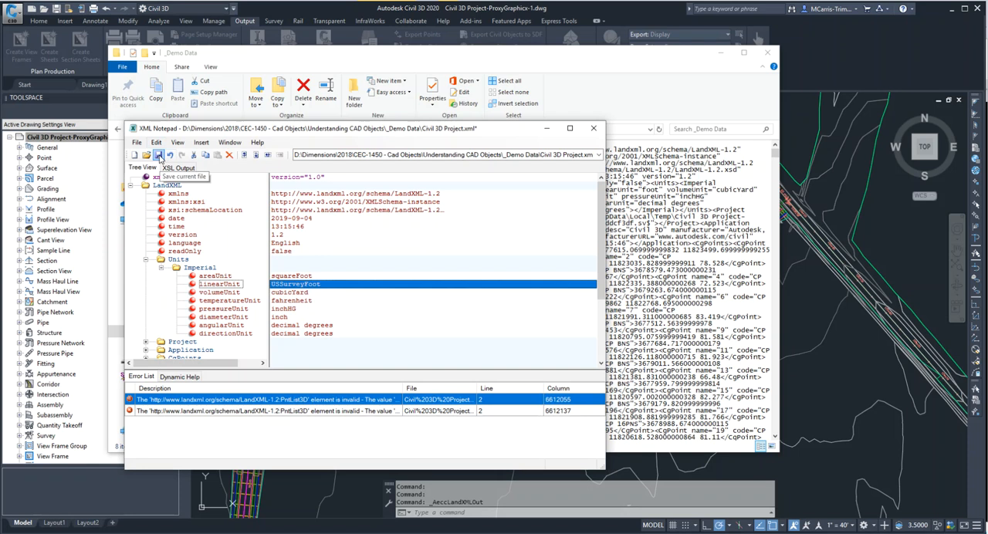
left_click(158, 156)
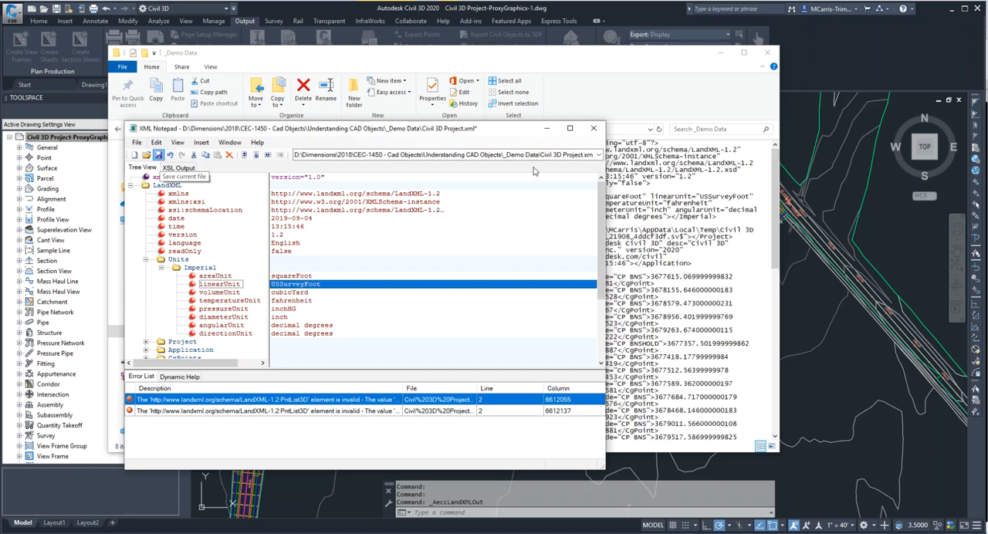
left_click(593, 128)
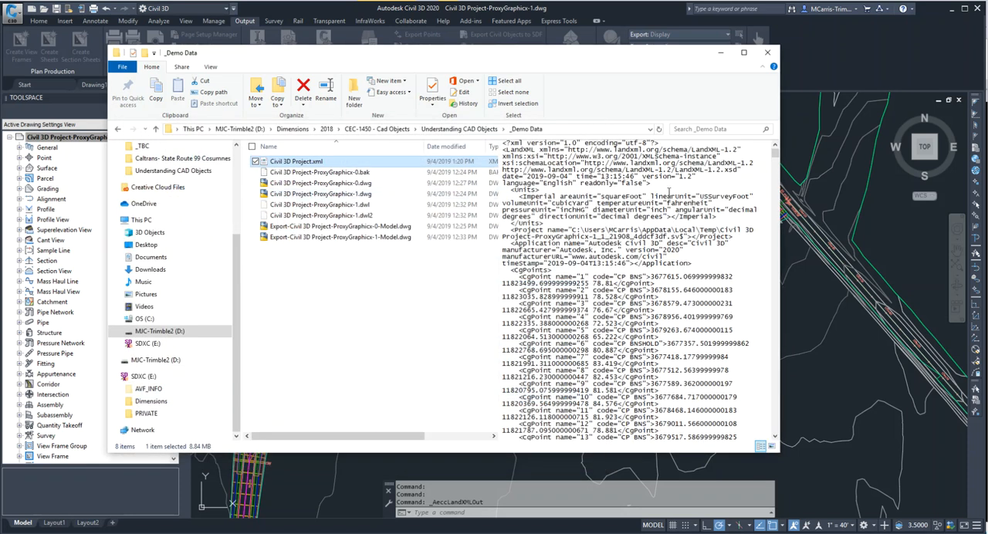
left_click(750, 196)
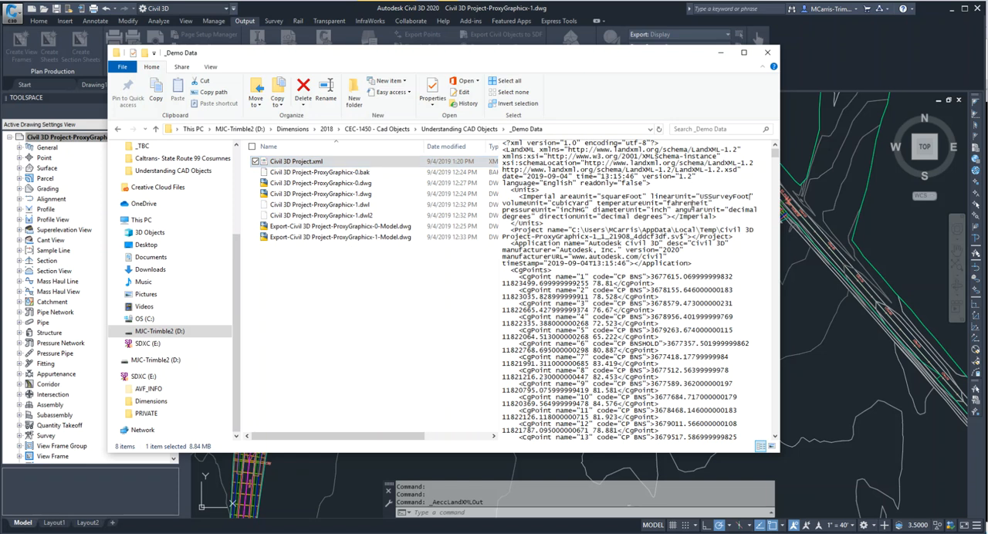
left_click(767, 52)
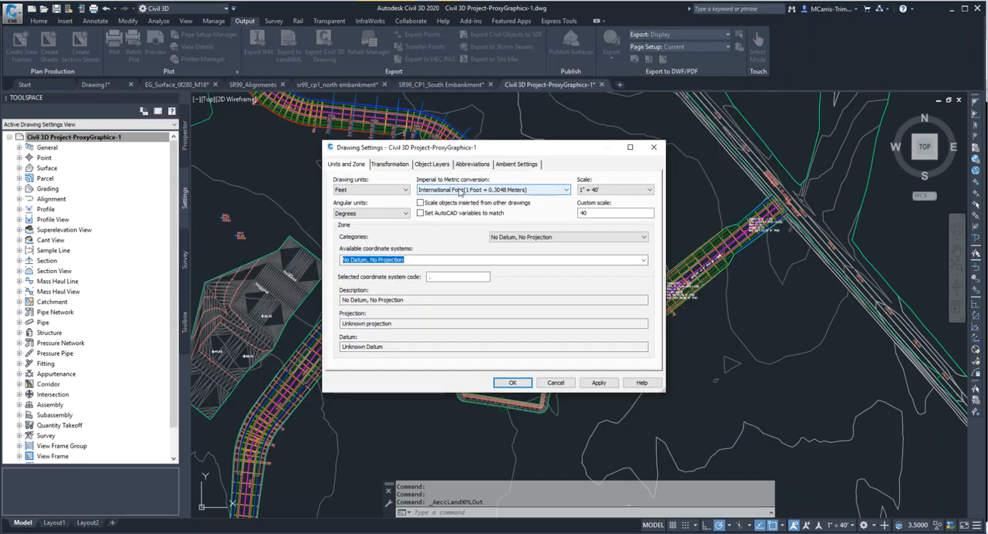
Try US Survey Foot (39.37 Inches per Meter) as the imperial to metric conversion and cancel the drawing settings.
left_click(545, 192)
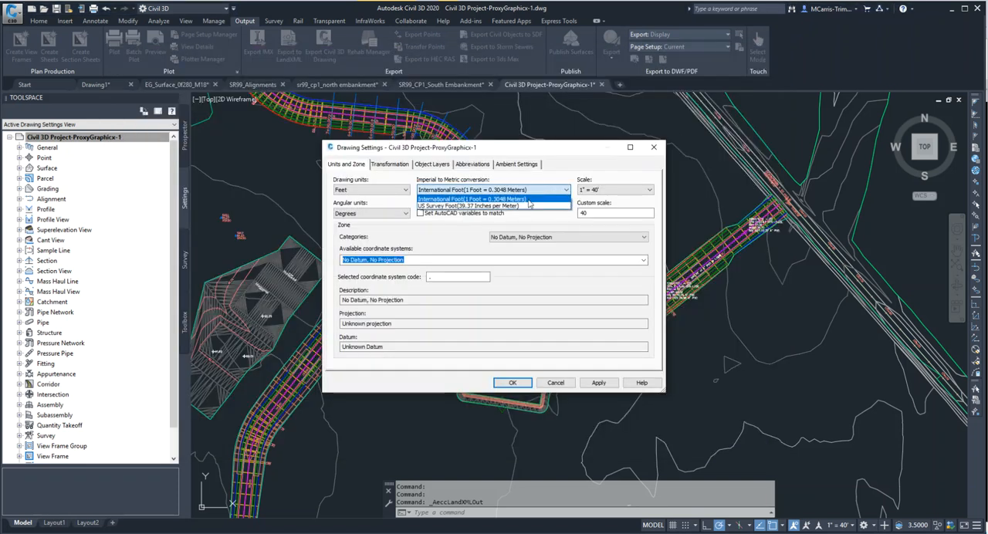
left_click(513, 206)
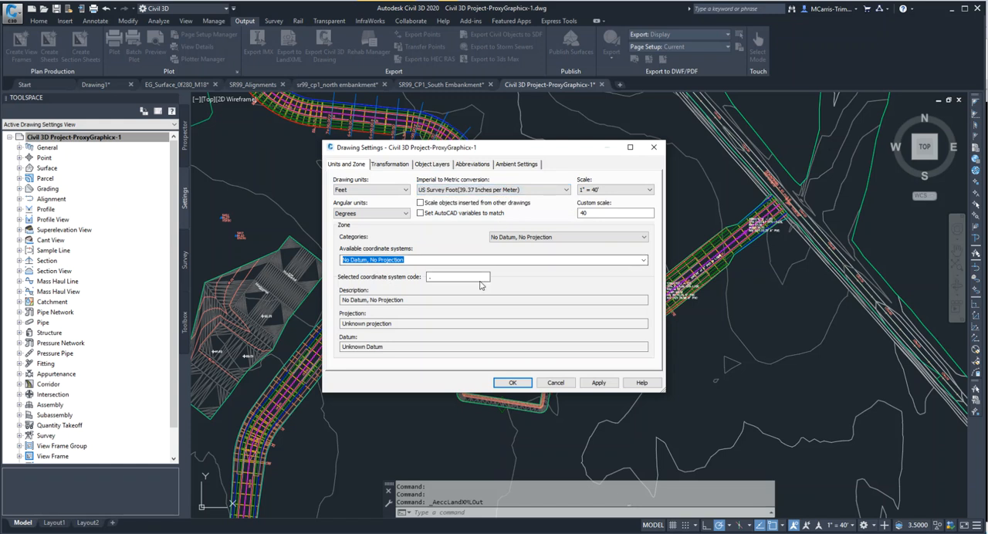
left_click(455, 191)
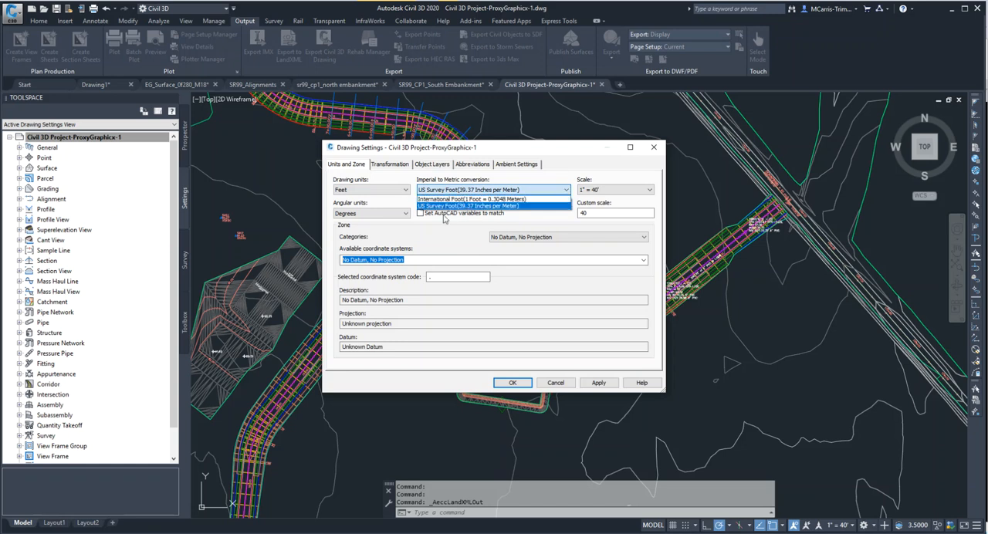
left_click(460, 206)
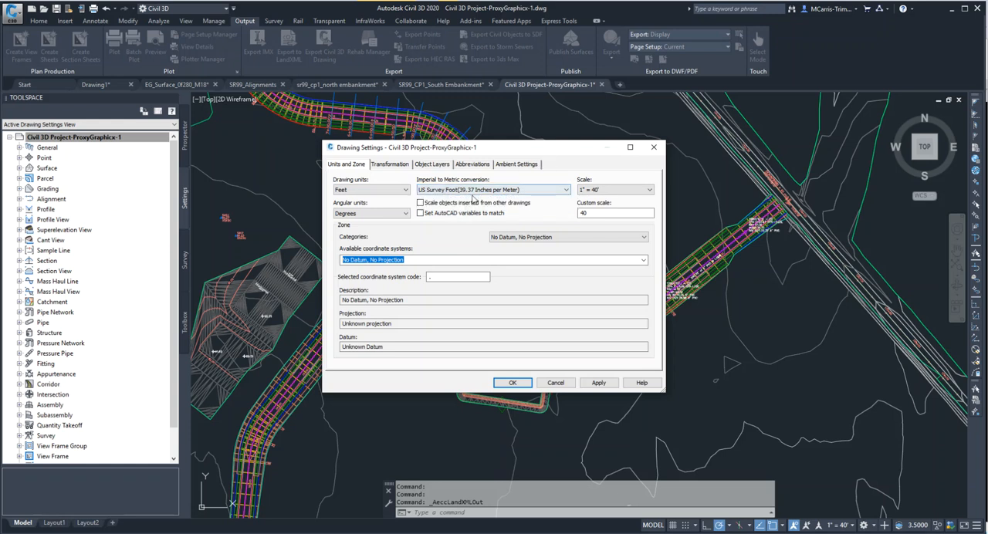
left_click(553, 384)
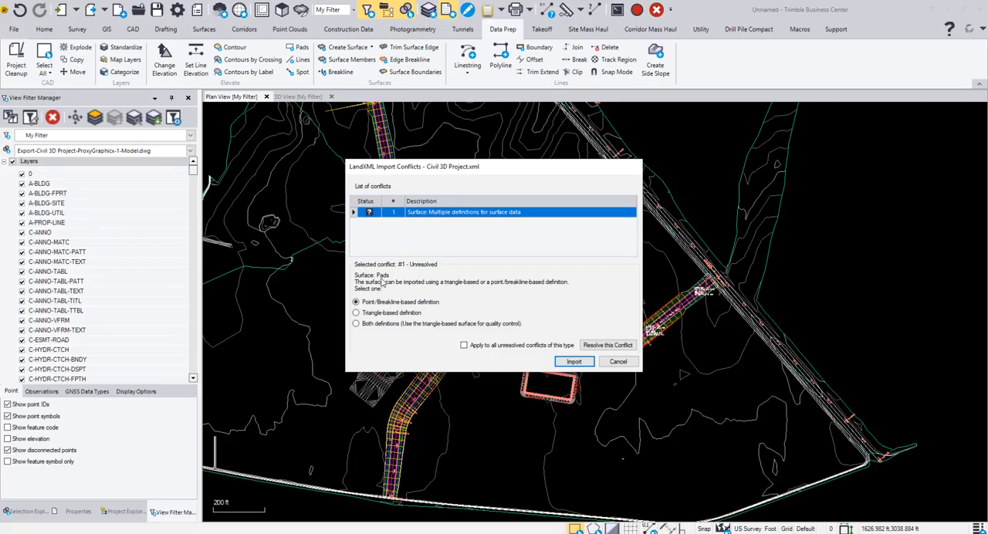
Restart the import of the edited Civil 3D Project.xml in Trimble Business Center and choose both definitions for the Pads surface.
left_click(631, 363)
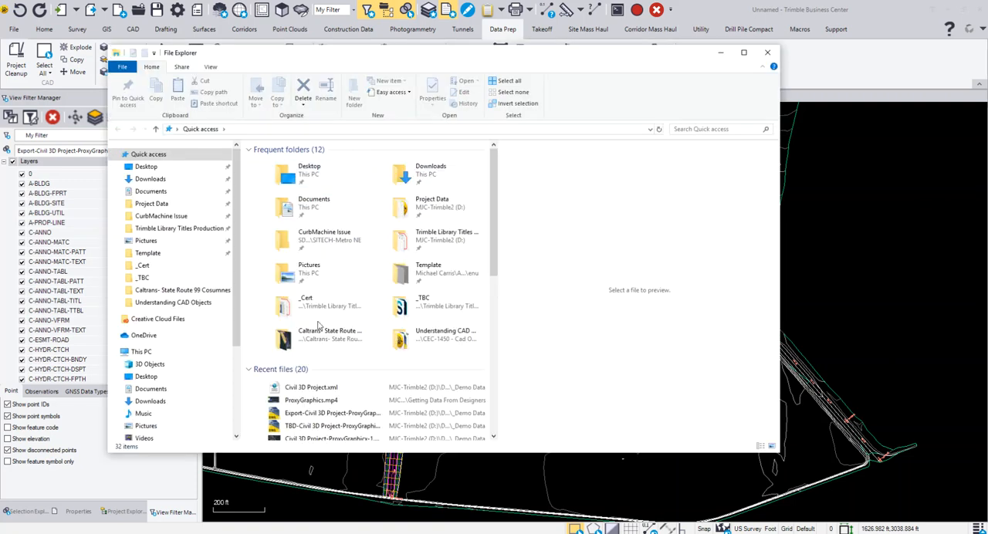
left_click(315, 390)
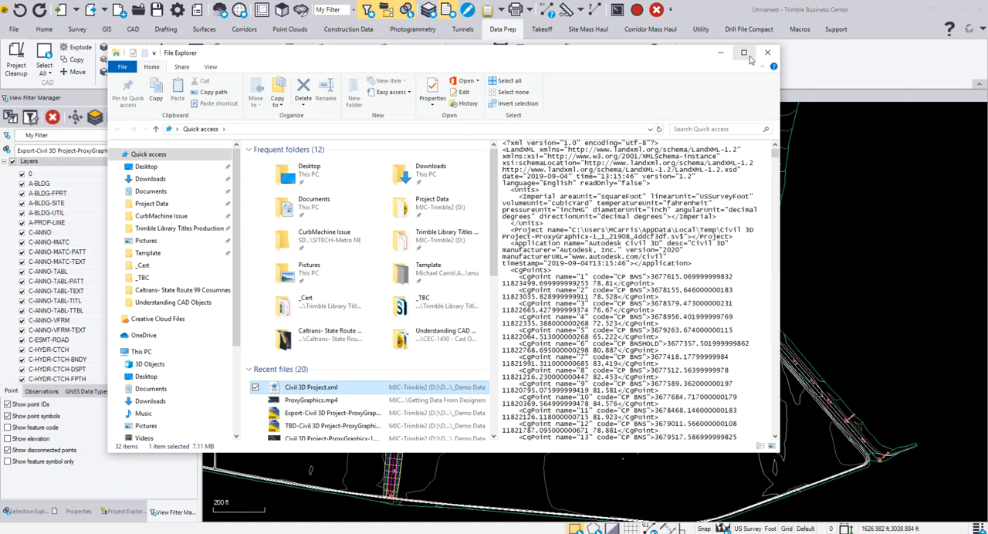
left_click(722, 54)
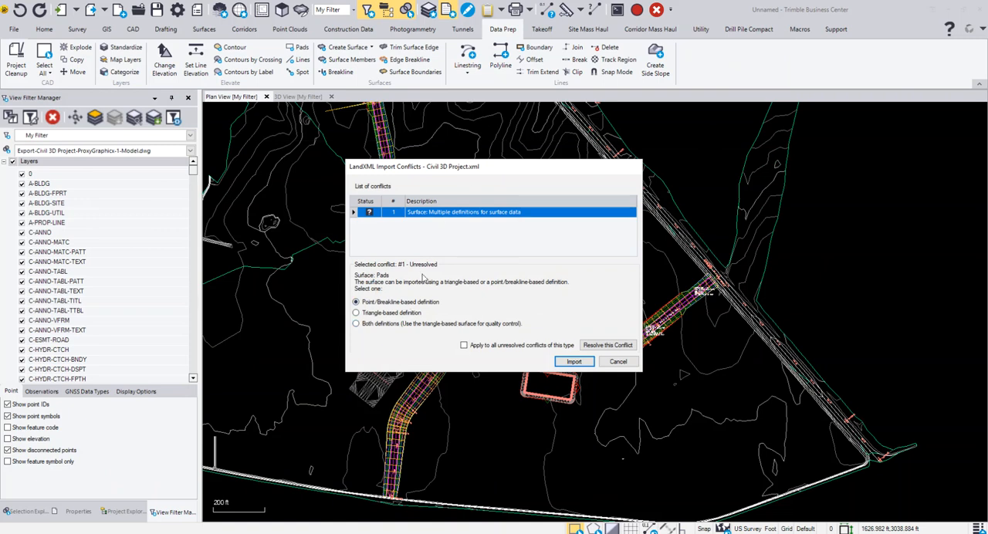
left_click(357, 324)
Switch to Civil 3D and examine the Pads surface's definition, expanding it down to its breakline sets.
left_click(370, 530)
left_click(610, 511)
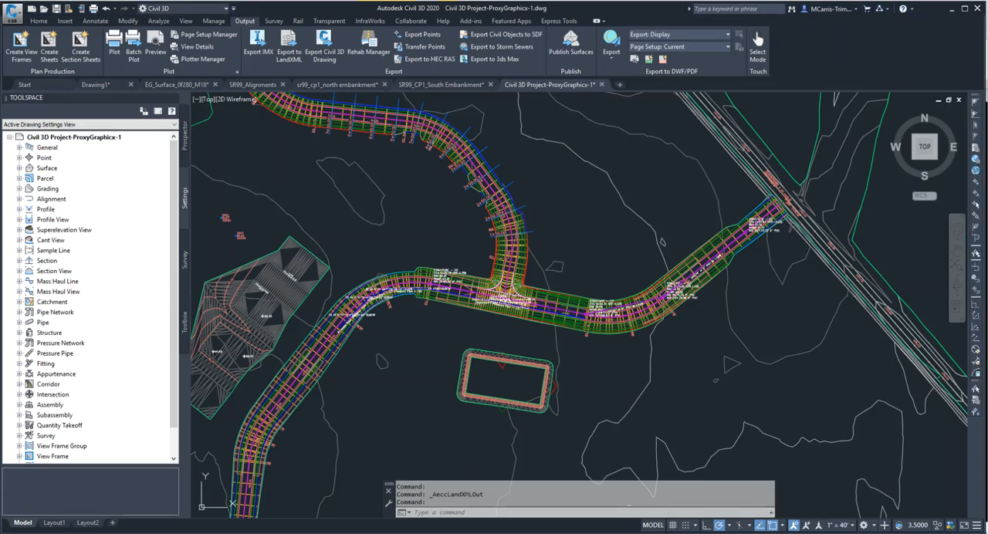
left_click(19, 168)
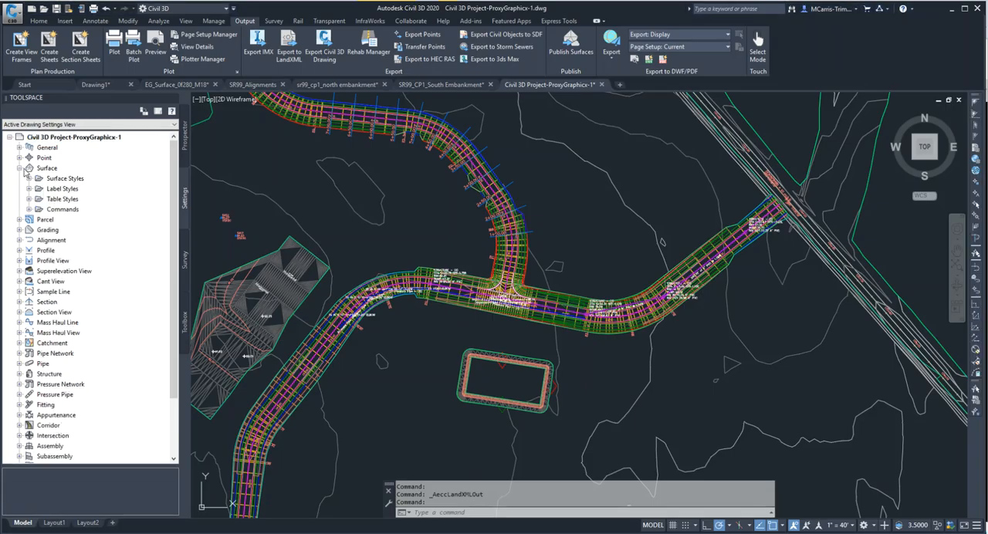
left_click(183, 152)
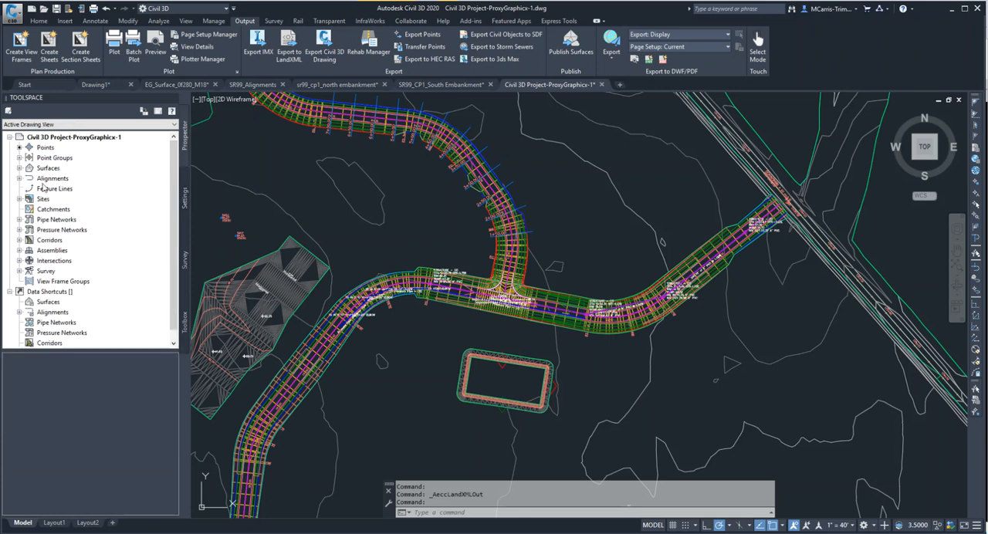
left_click(19, 169)
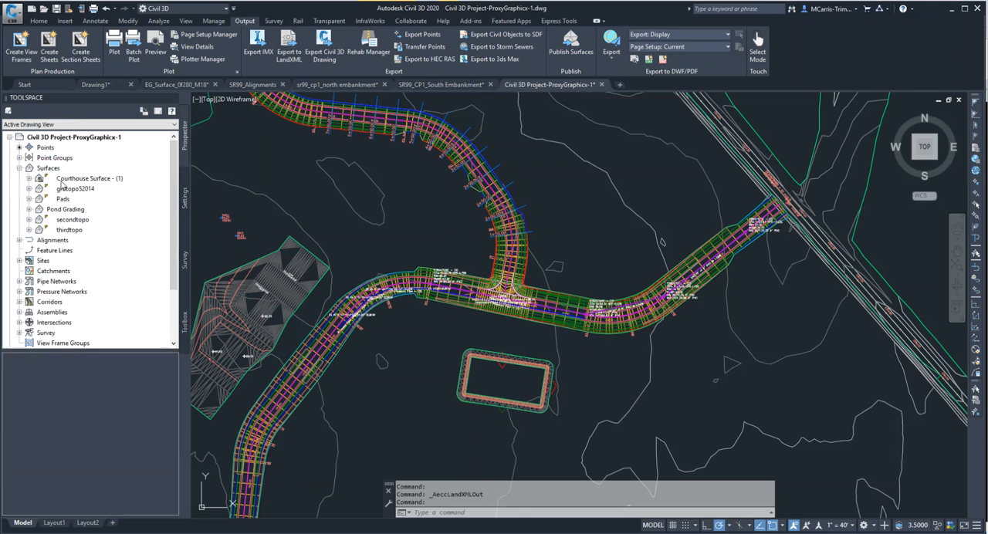
left_click(30, 199)
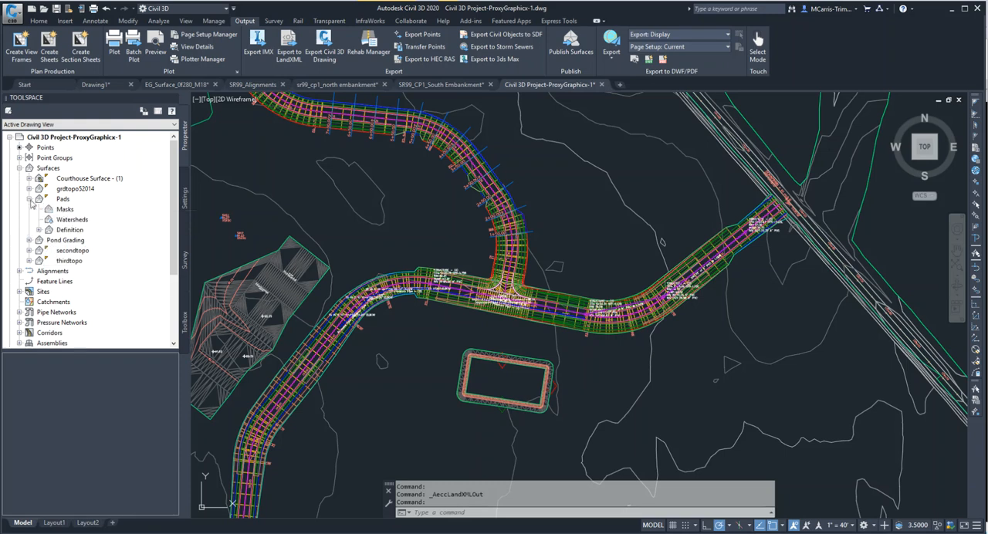
left_click(39, 230)
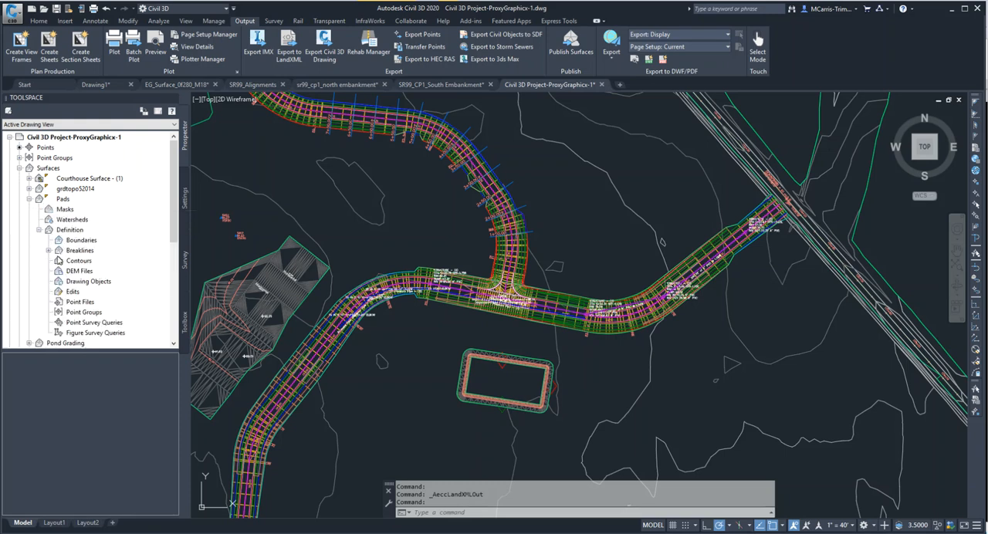
left_click(47, 250)
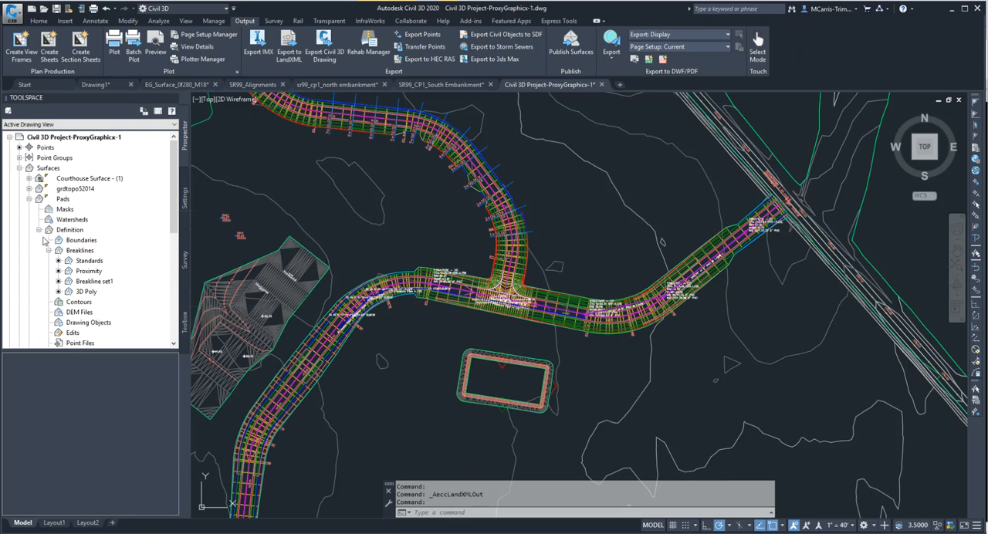
Examine the edit operations available for the Pads surface, and switch back to the pending import in Trimble Business Center.
left_click(79, 334)
right_click(80, 334)
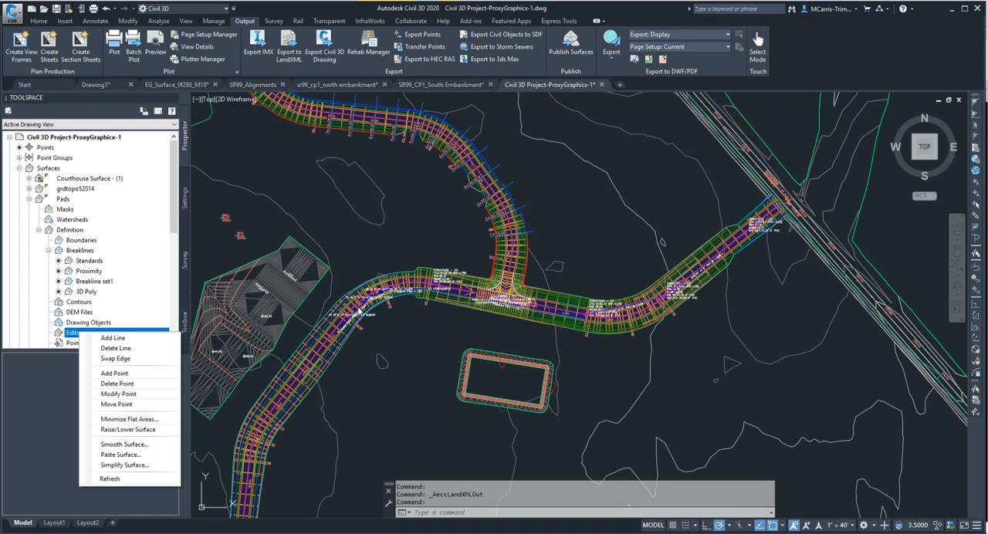
mouse_move(395, 533)
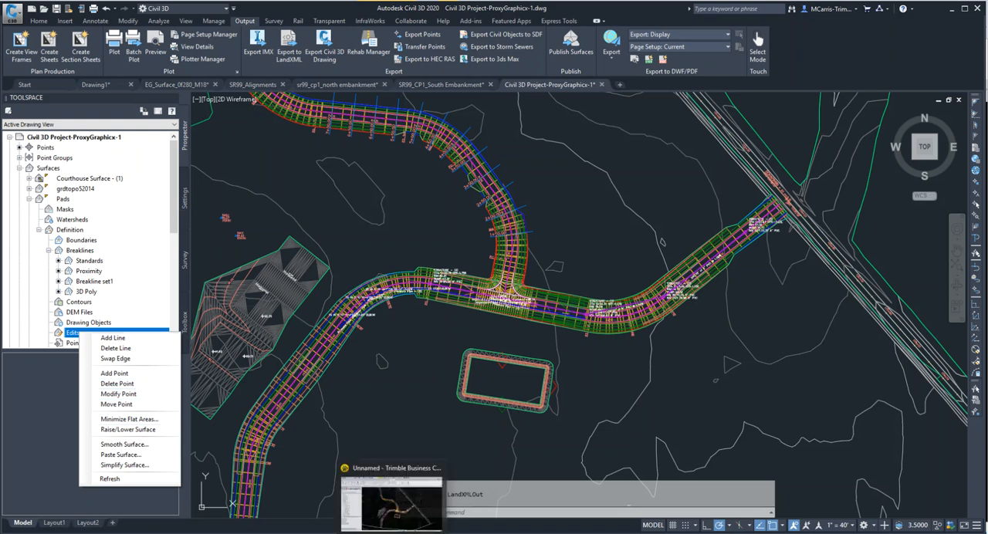
left_click(395, 506)
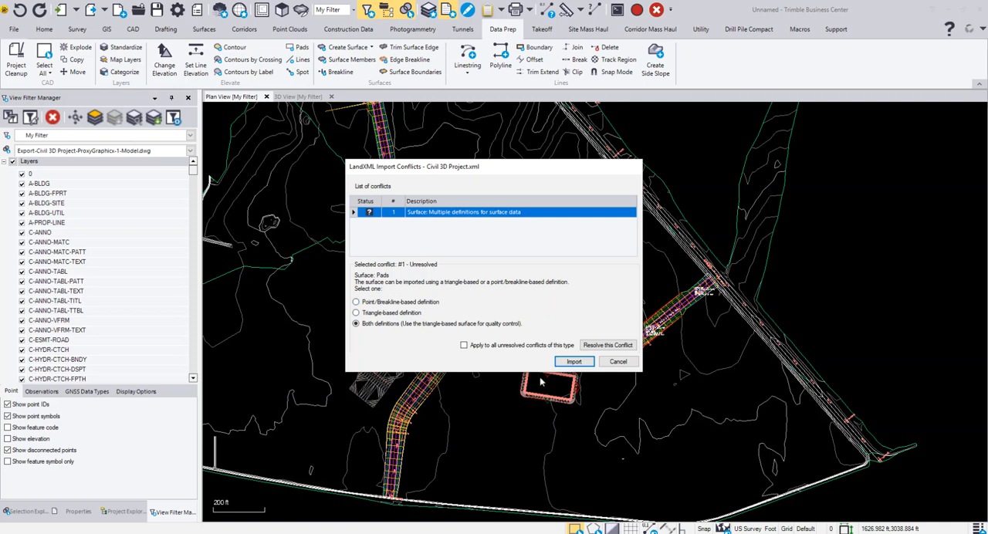
Run the LandXML import, accept the automatically updated false origin values, and skip the import summary.
left_click(570, 362)
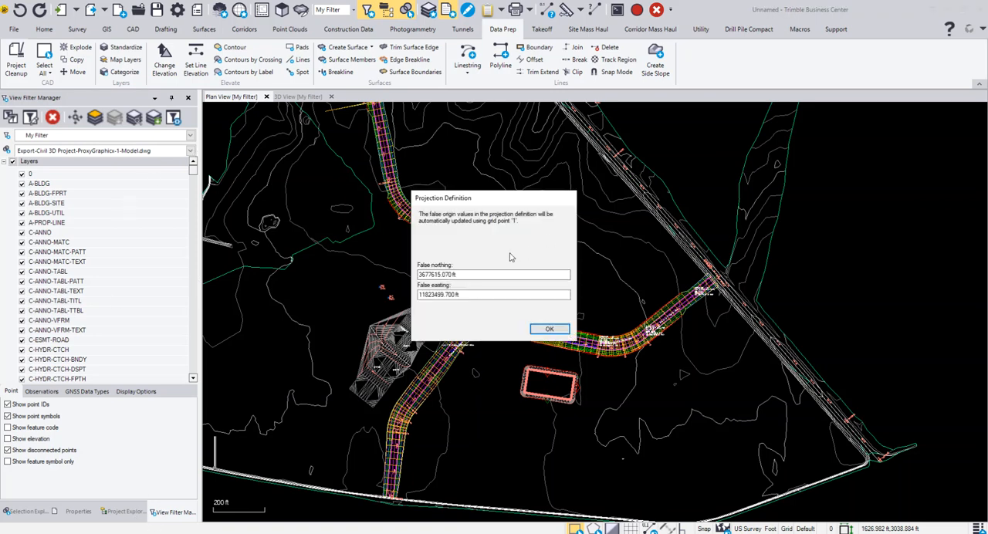
left_click(549, 329)
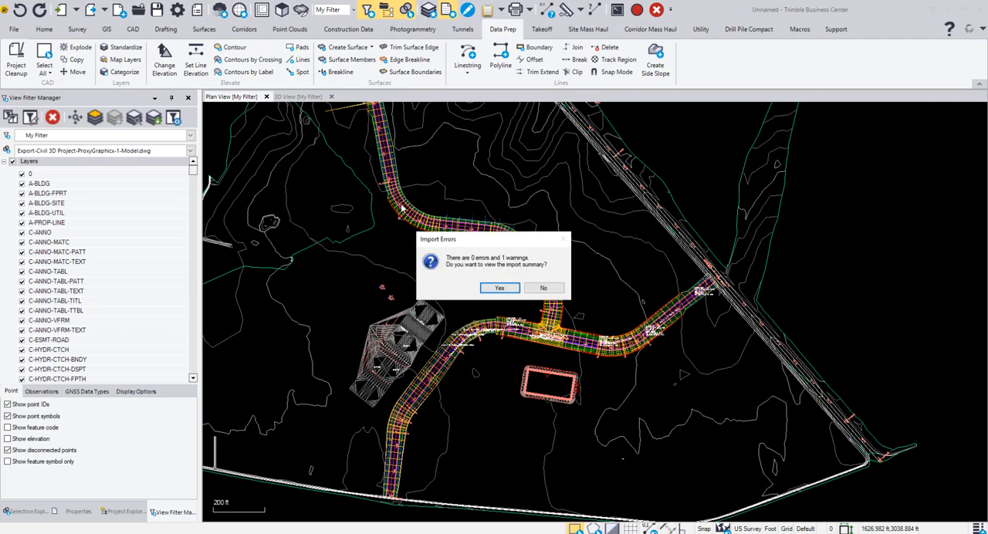
left_click(543, 288)
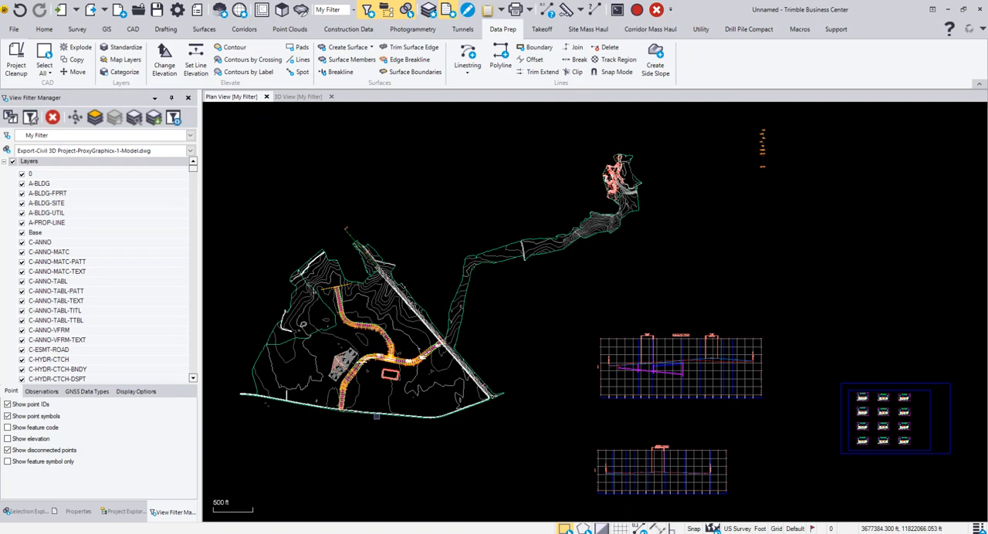
Restrict the view filter to members of Civil 3D Project.xml, excluding Export-Civil 3D Project-ProxyGraphicx-1-Model.dwg.
left_click(190, 151)
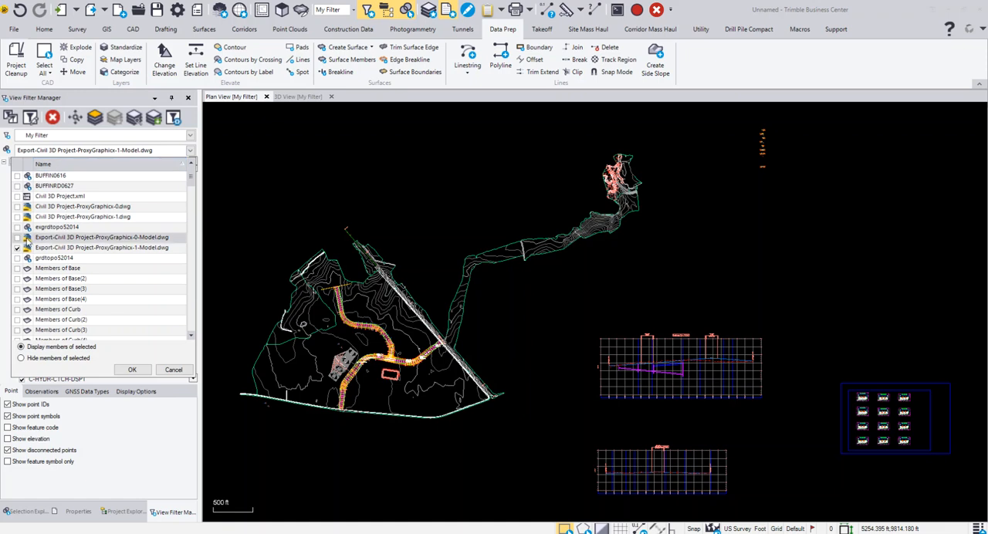
left_click(17, 196)
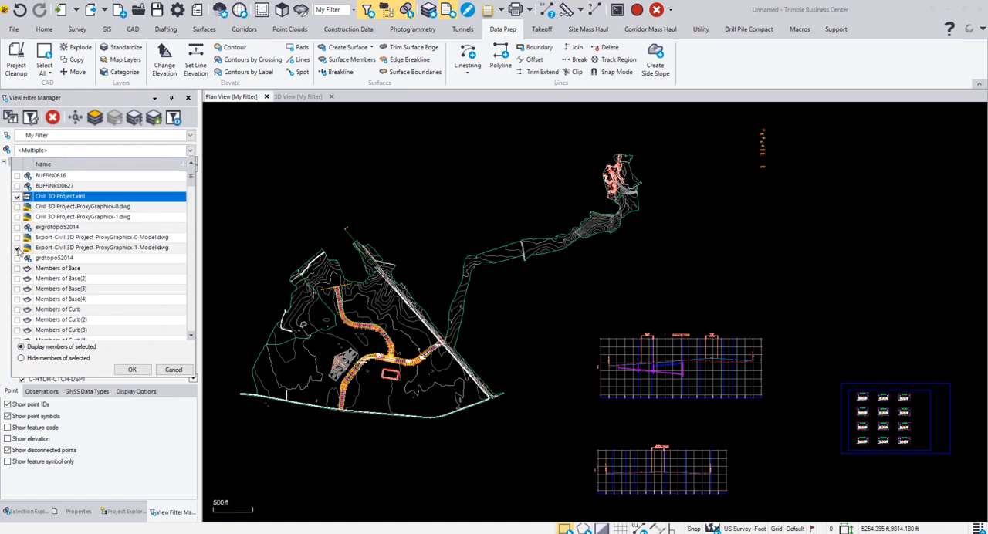
left_click(17, 250)
left_click(132, 369)
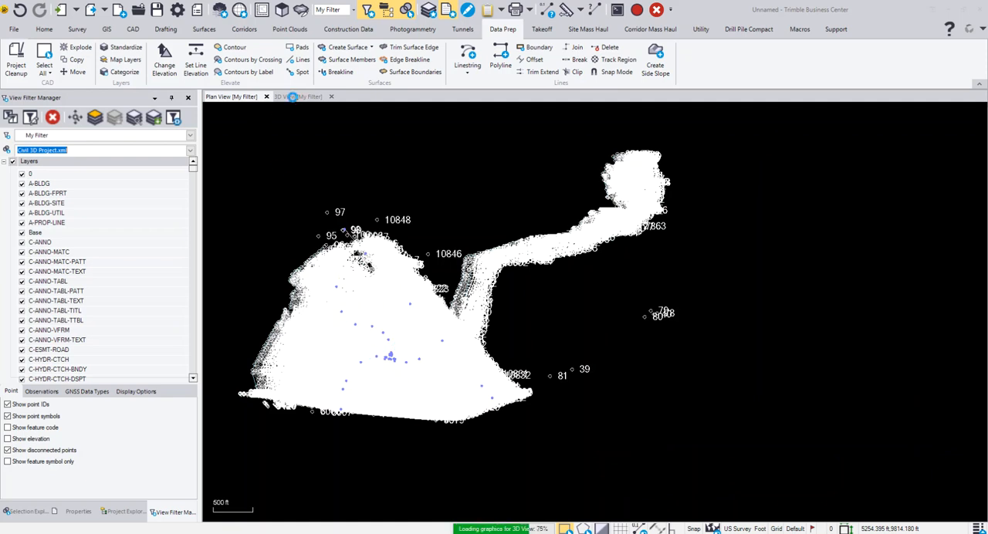
Turn off the display of disconnected points and inspect the imported surfaces in the 3D view.
left_click(290, 99)
scroll(639, 378, "down", 6)
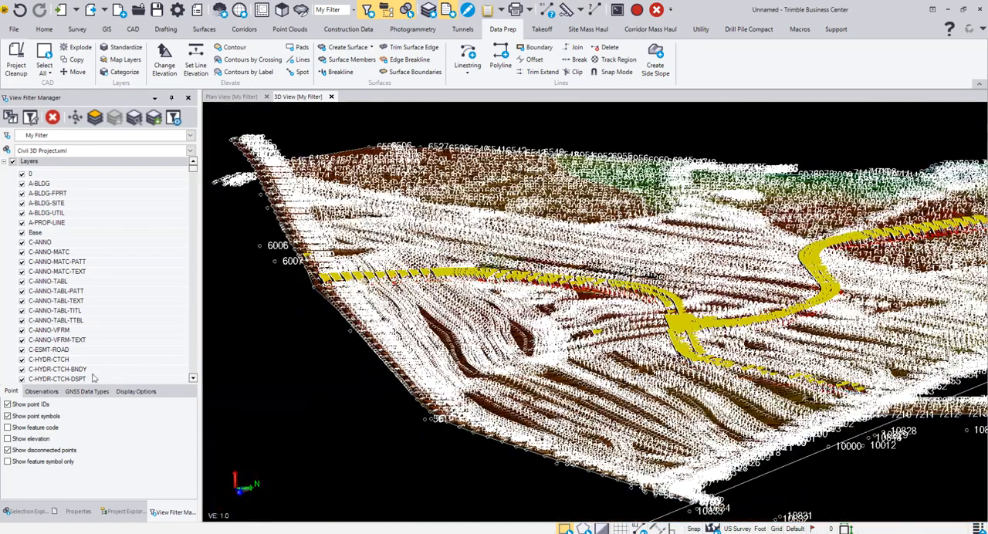
left_click(7, 416)
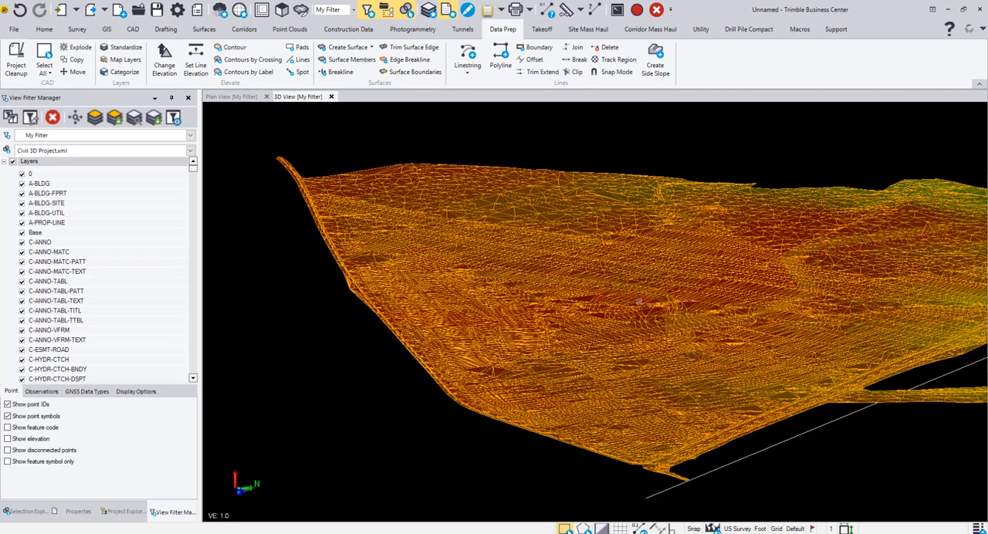
scroll(639, 302, "down", 2)
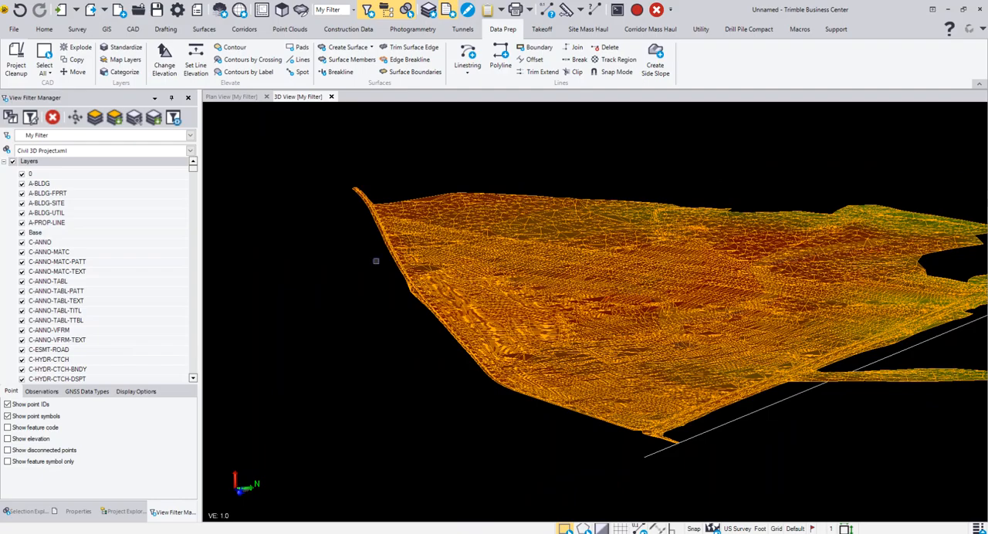
middle_click_drag(751, 257, 510, 201)
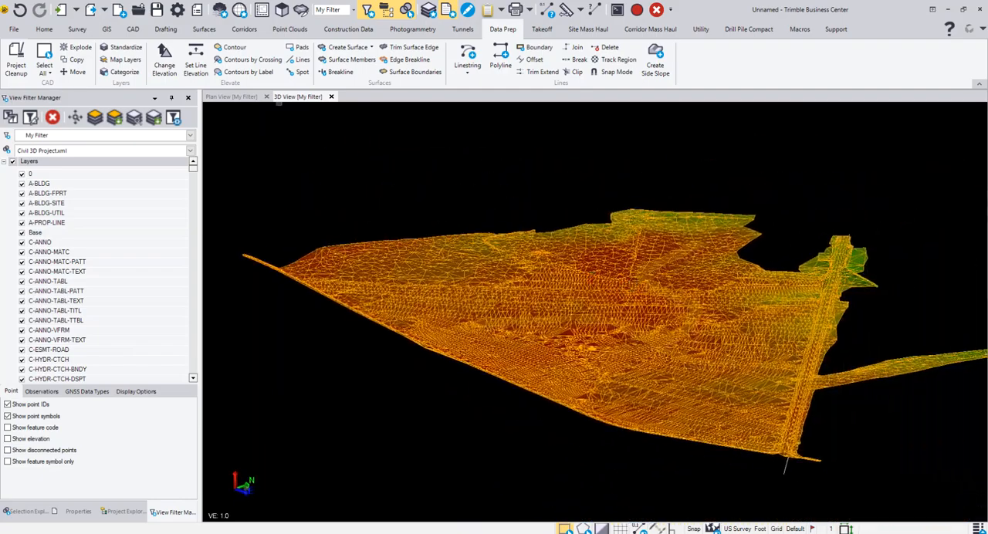
Return to the plan view and examine the overlapping surfaces and the road corridor without keeping a surface selected.
left_click(256, 99)
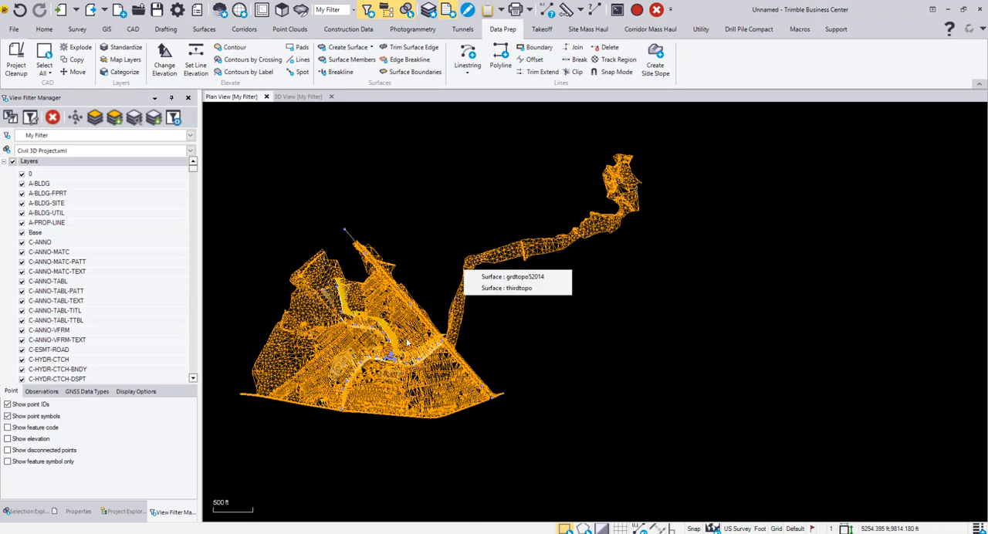
key("Escape")
scroll(409, 332, "up", 3)
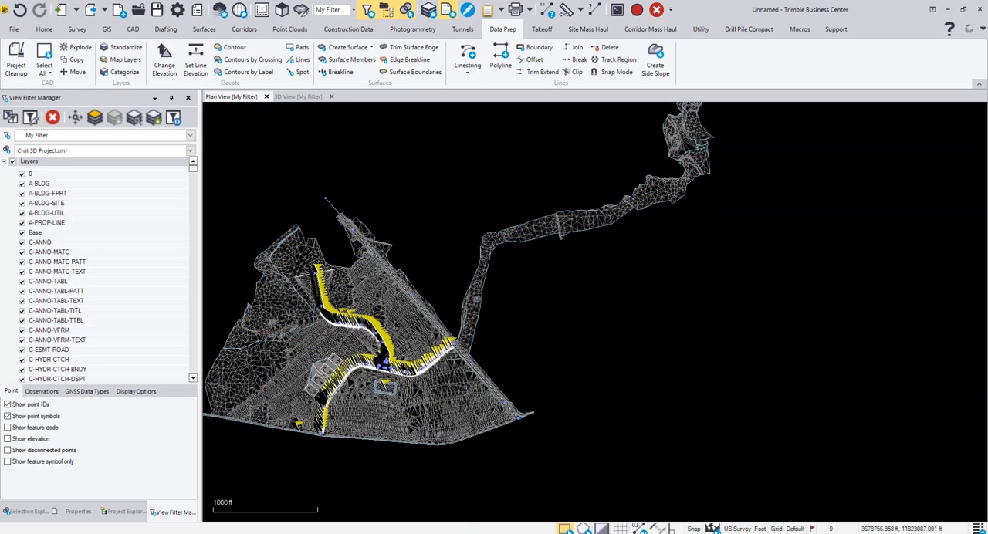
left_click(471, 299)
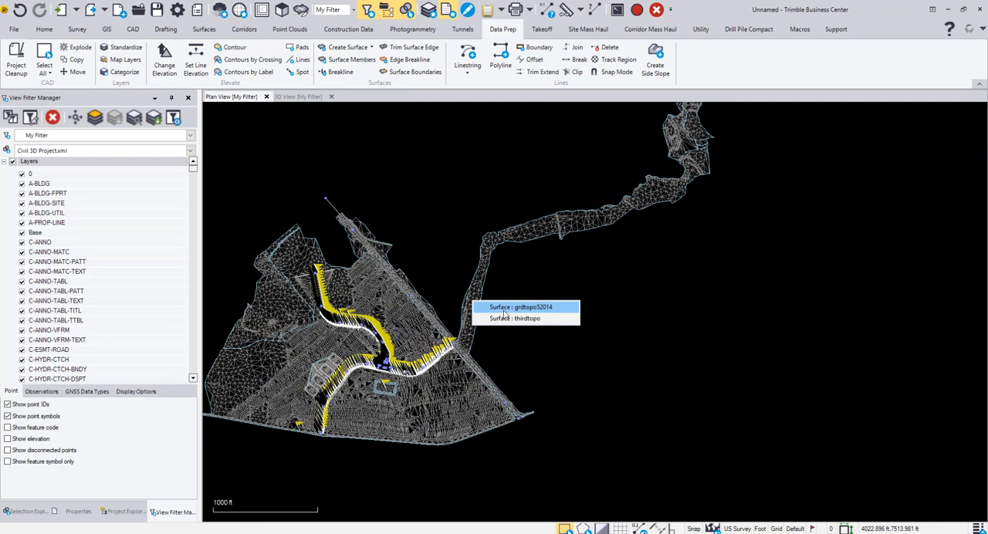
left_click(418, 296)
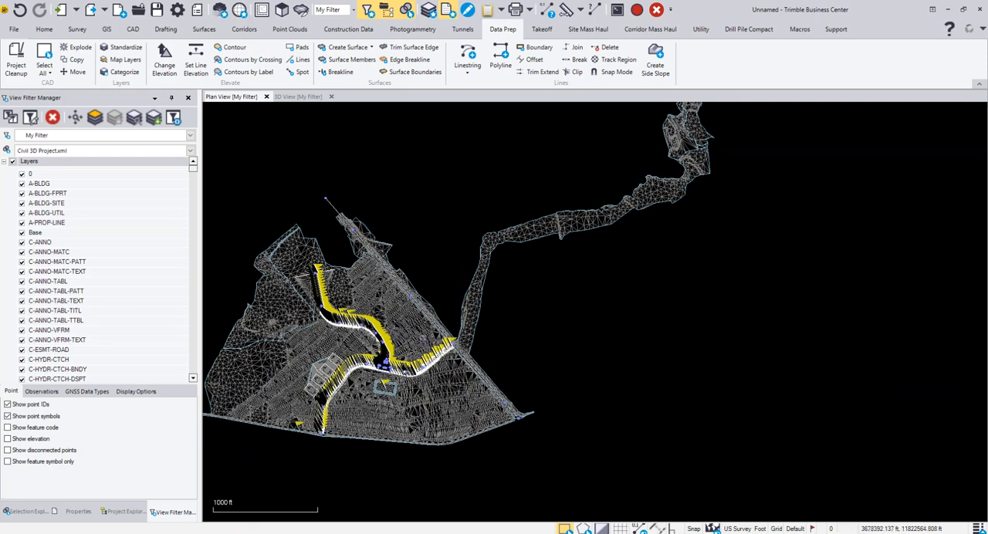
scroll(401, 389, "up", 10)
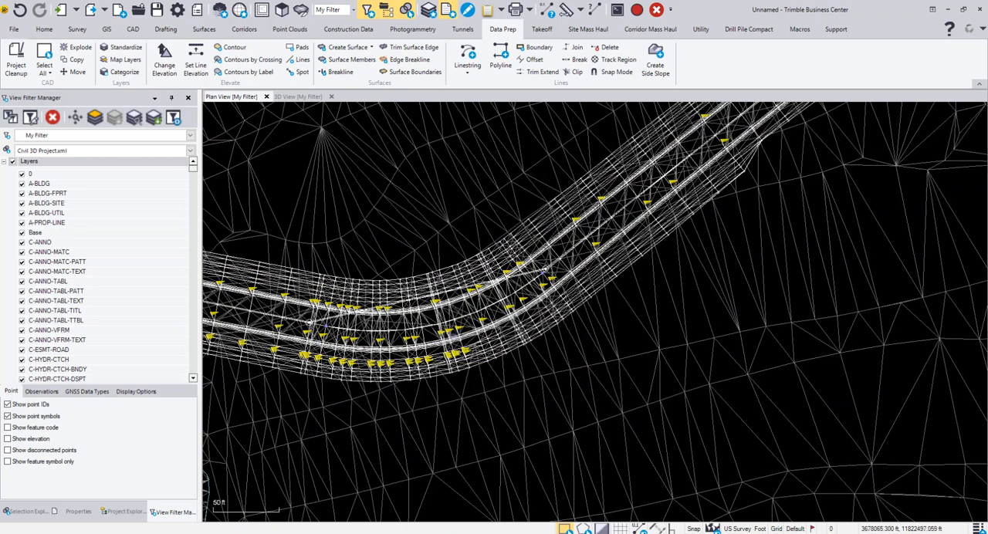
scroll(545, 270, "down", 5)
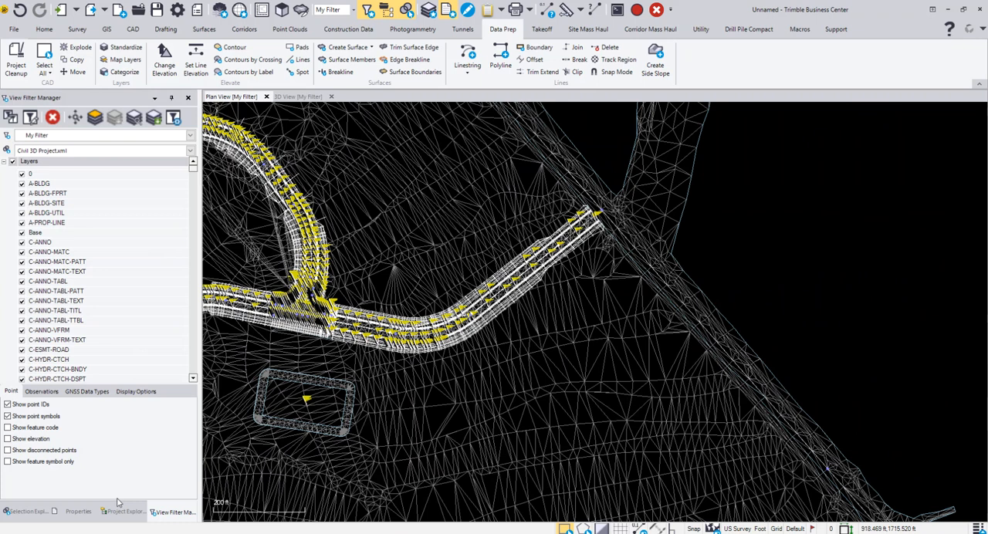
Review the imported alignments in the project tree and expand Courthouse Road-Left-12.000 to see its profile.
left_click(123, 512)
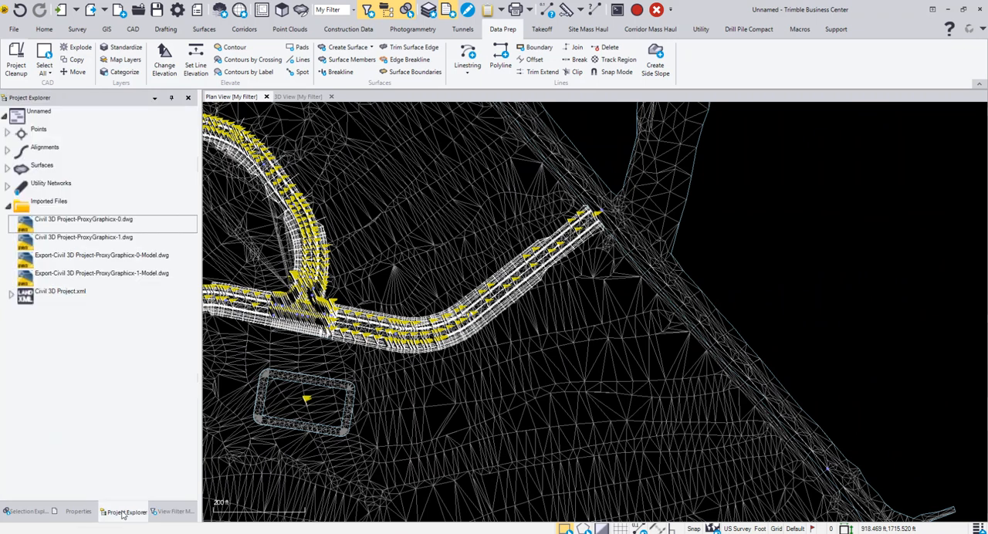
left_click(8, 149)
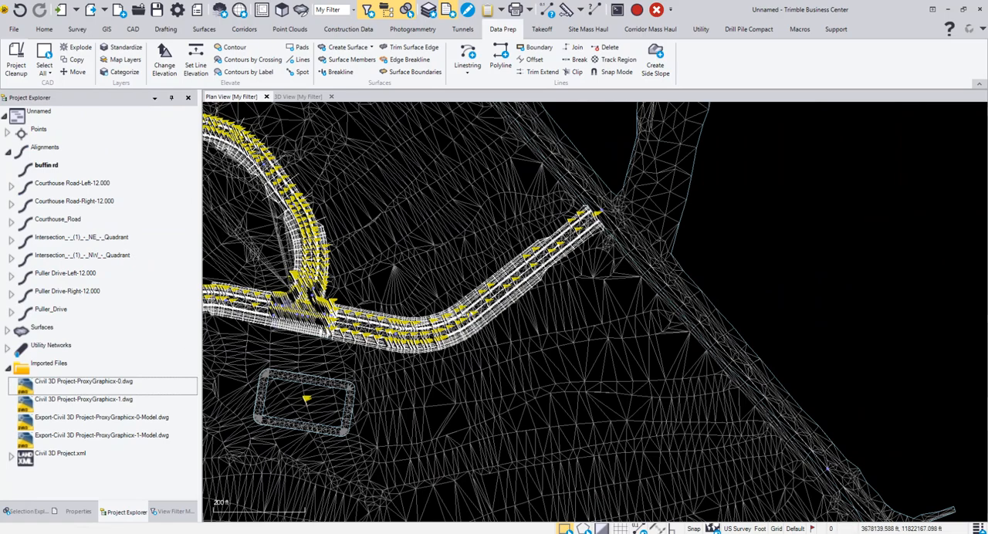
scroll(301, 310, "up", 10)
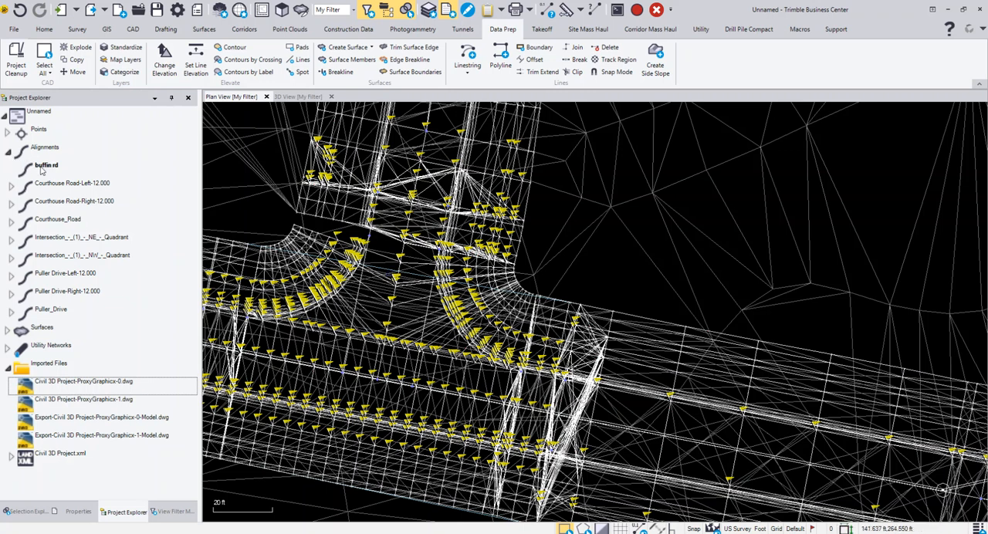
left_click(12, 186)
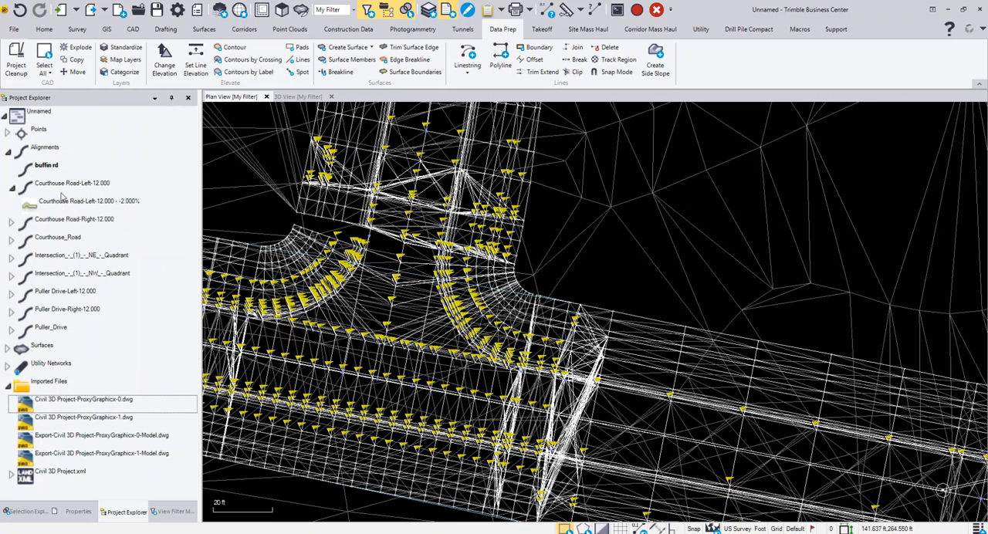
Expand the project's surfaces and look through the list of imported surfaces alongside the road intersection in plan.
left_click(8, 350)
scroll(68, 312, "down", 2)
scroll(68, 312, "down", 2)
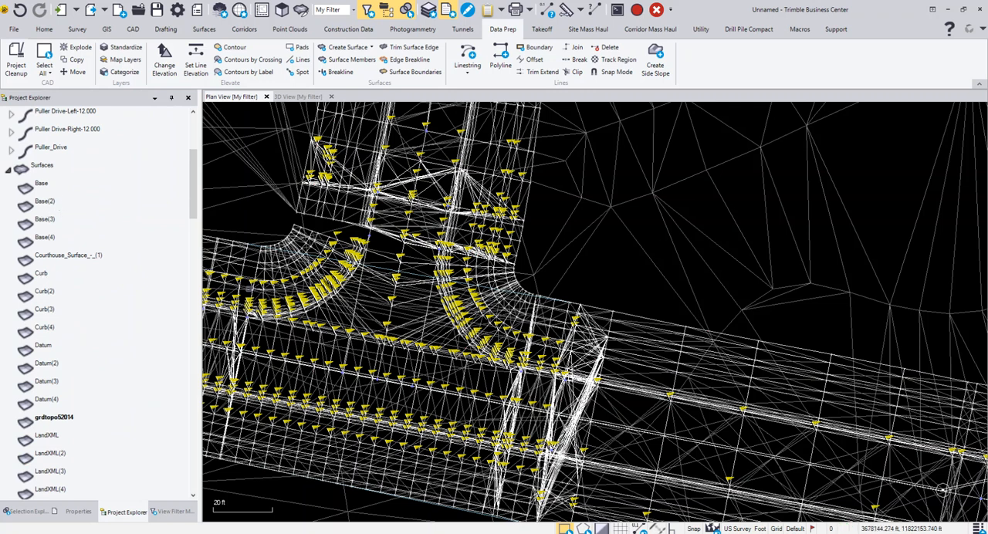
scroll(609, 407, "down", 2)
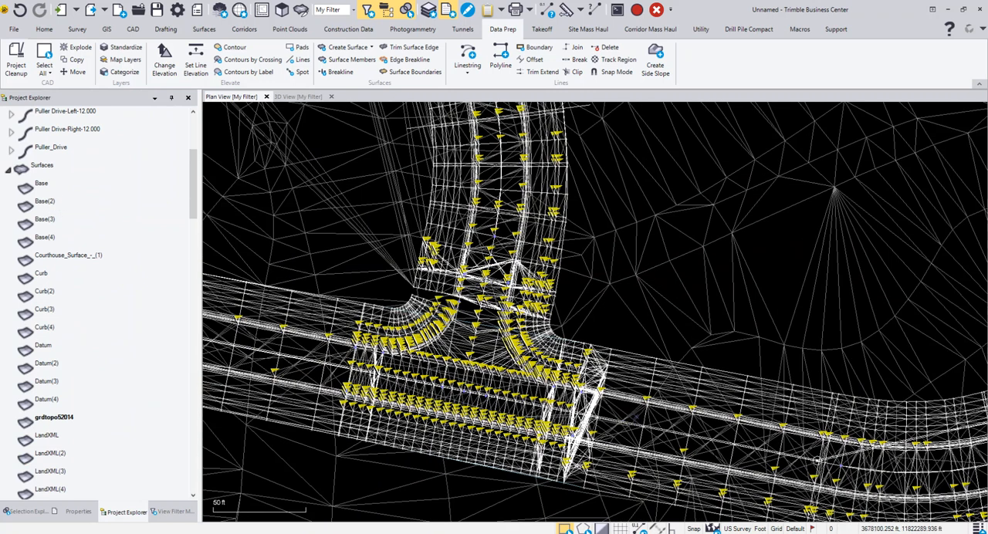
Select the Datum surface on the road east of the intersection and examine its extent along the curve.
left_click(634, 418)
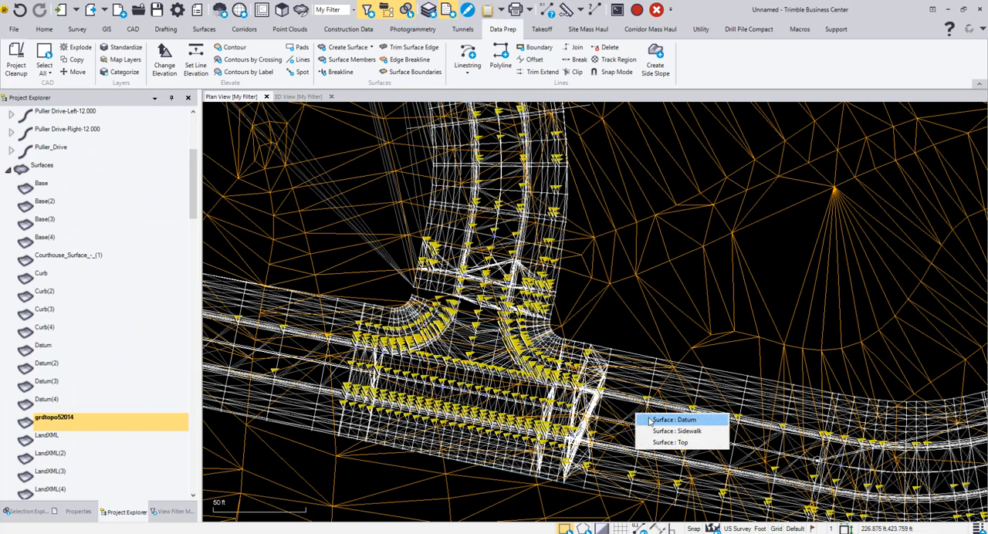
left_click(650, 421)
scroll(640, 424, "down", 2)
middle_click_drag(631, 430, 409, 339)
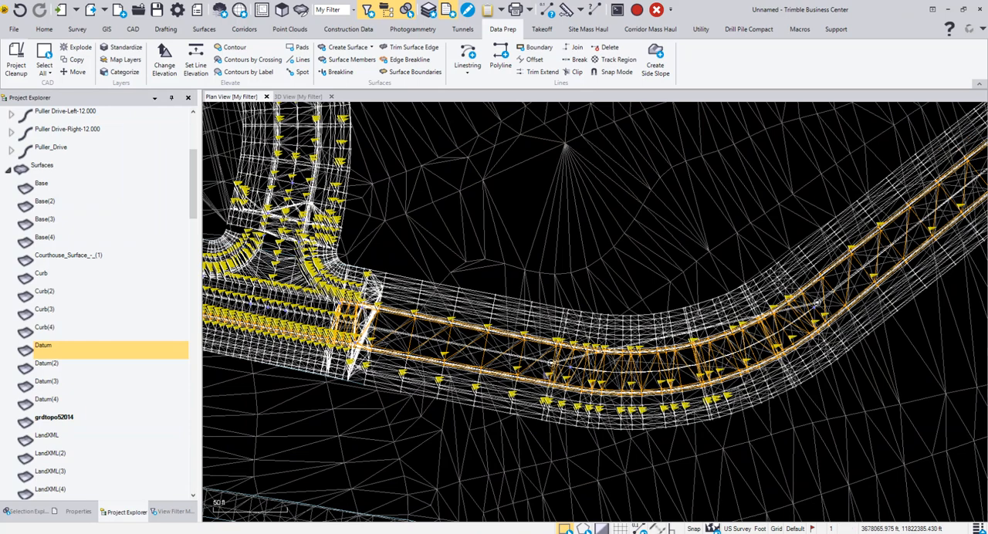
scroll(533, 367, "up", 3)
scroll(533, 368, "up", 2)
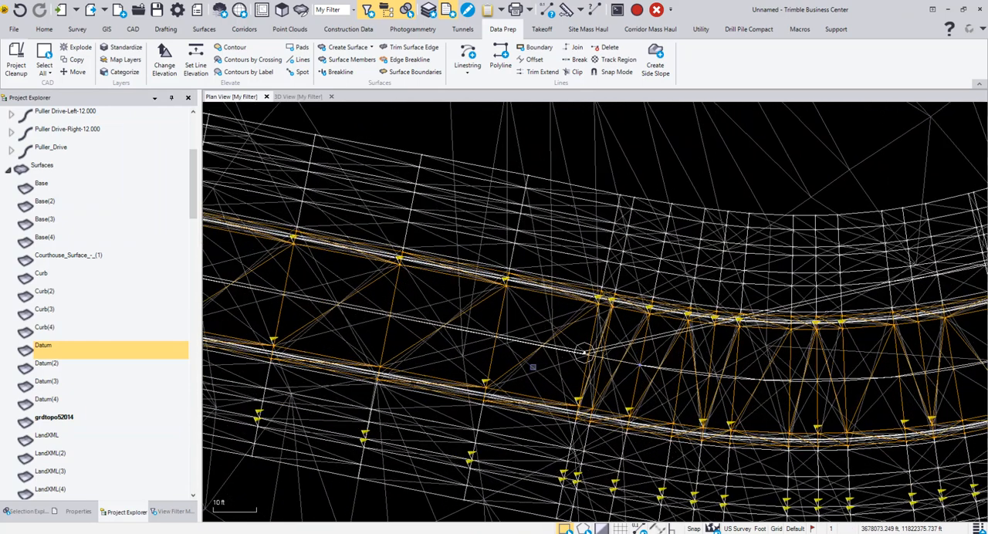
Select the Datum(3) surface and examine where it lies at the road intersection.
left_click(49, 385)
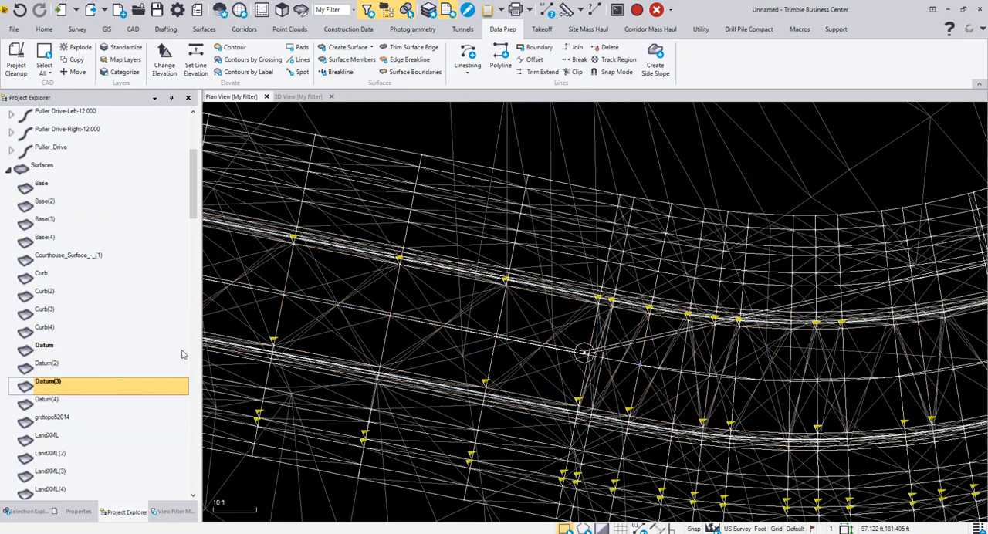
scroll(480, 392, "down", 8)
scroll(411, 396, "up", 3)
scroll(382, 357, "up", 2)
scroll(392, 345, "up", 2)
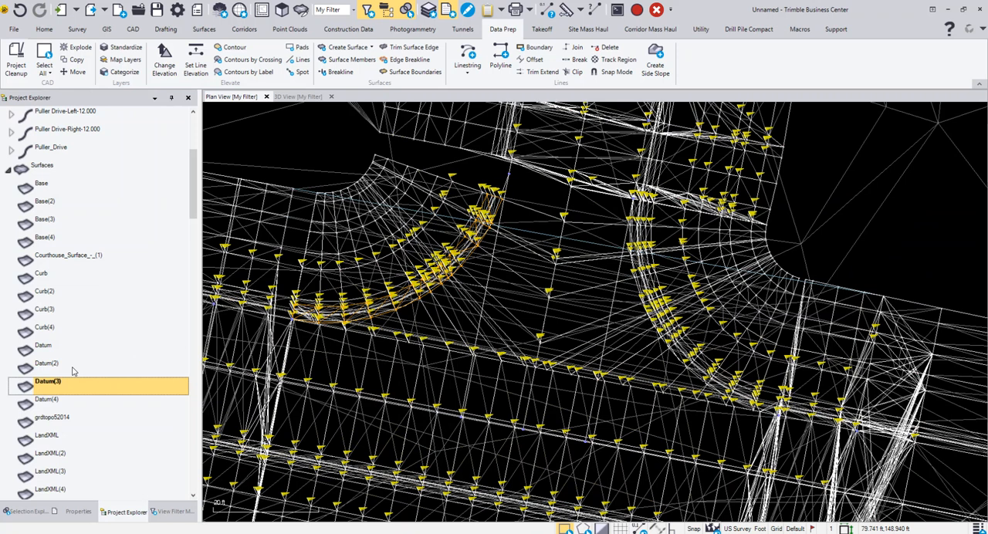
Highlight the surfaces Base(2), Base(3), Base(4) and Base in turn to compare their locations around the intersection.
left_click(46, 203)
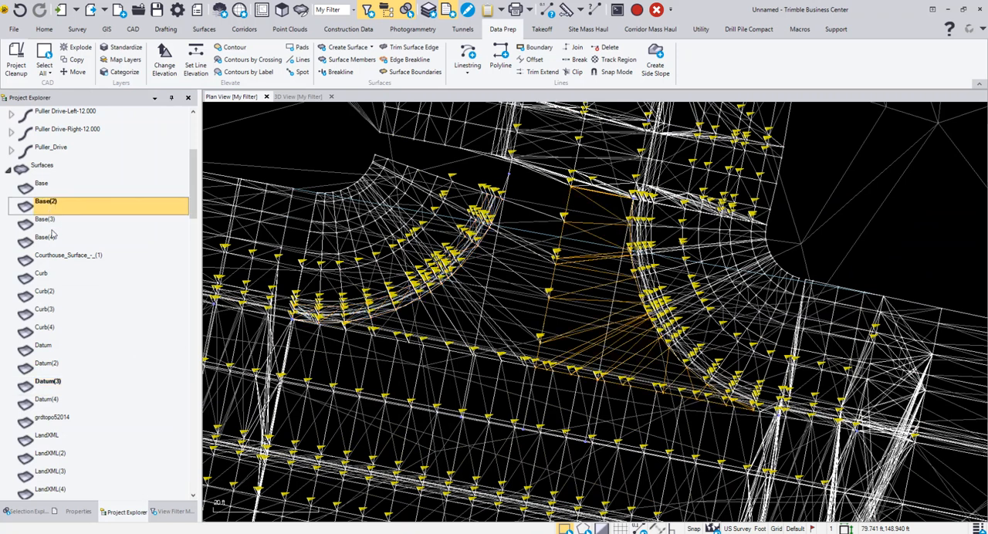
key("Down")
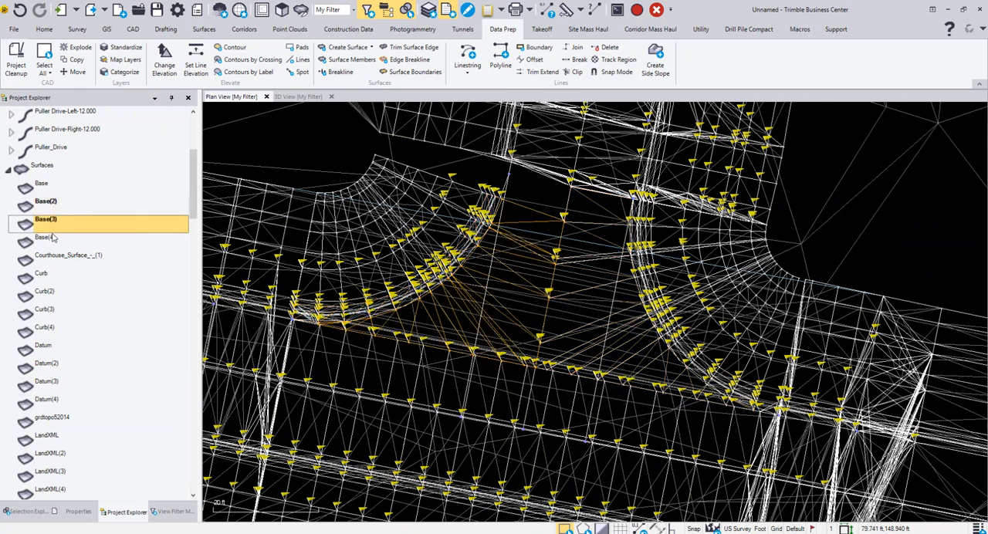
left_click(52, 239)
left_click(46, 190)
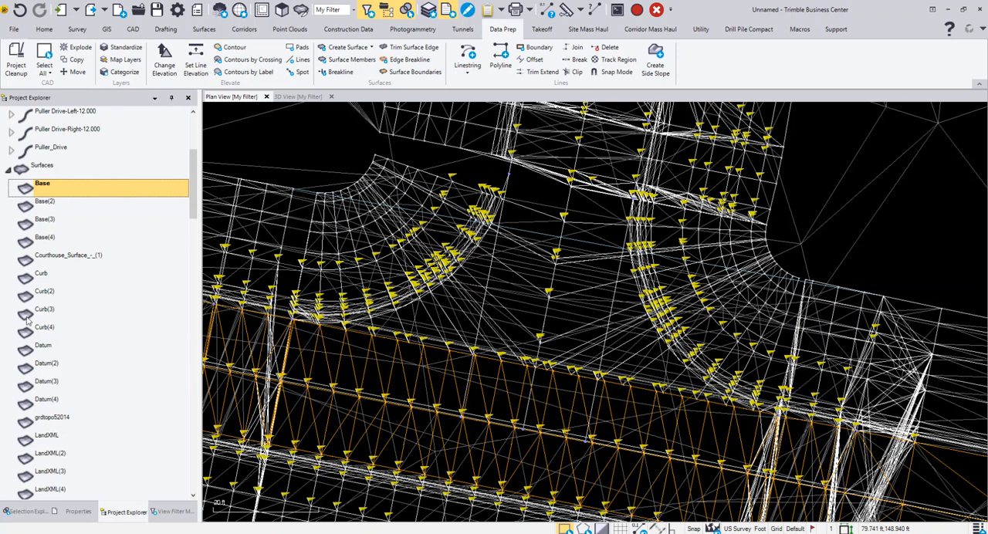
Highlight the Curb(2) and Curb(3) surfaces in turn and examine their locations within the whole road network.
left_click(48, 294)
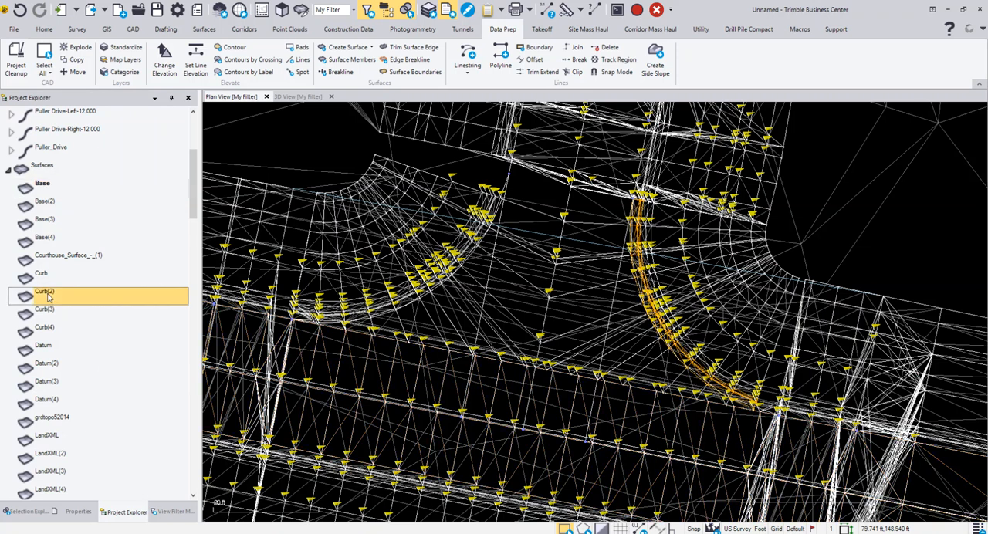
left_click(51, 311)
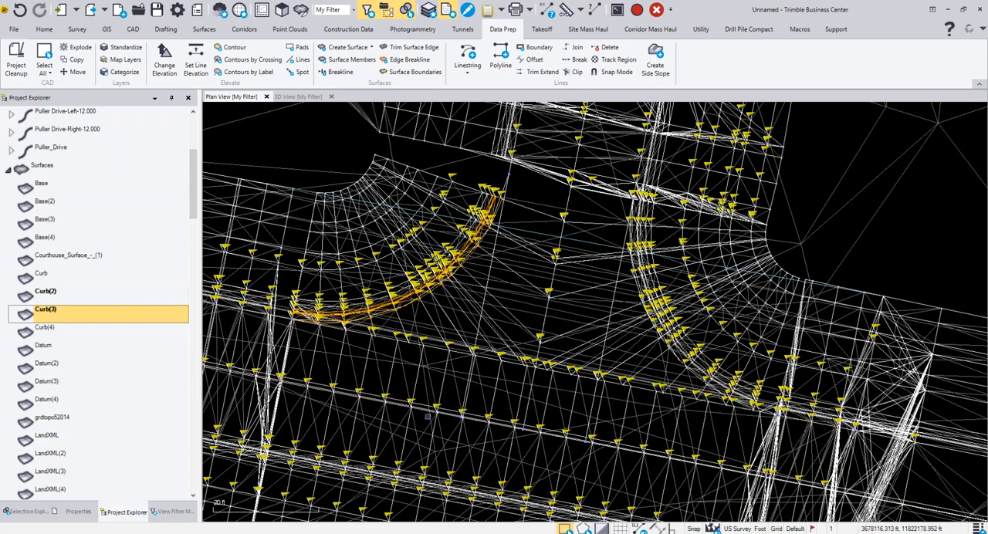
scroll(556, 377, "down", 2)
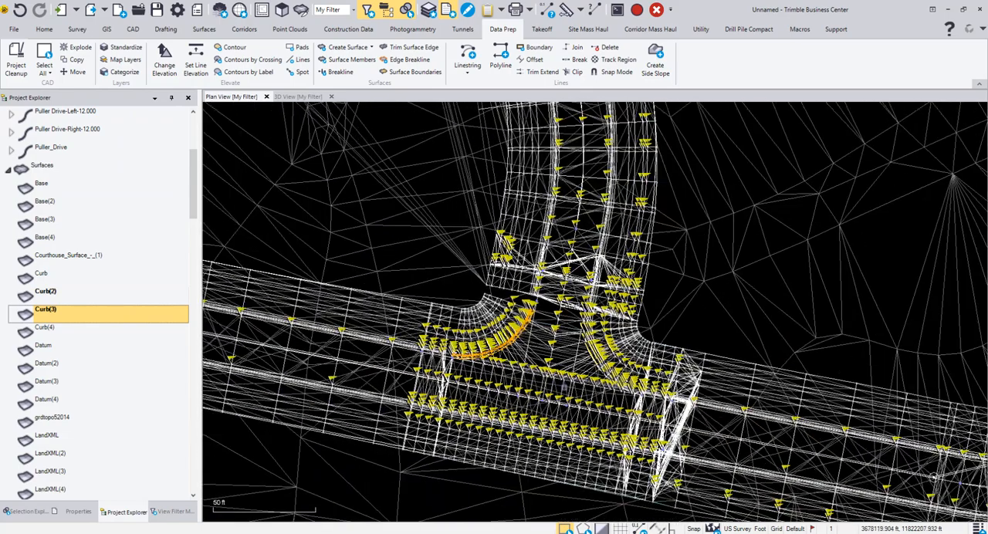
scroll(516, 397, "down", 2)
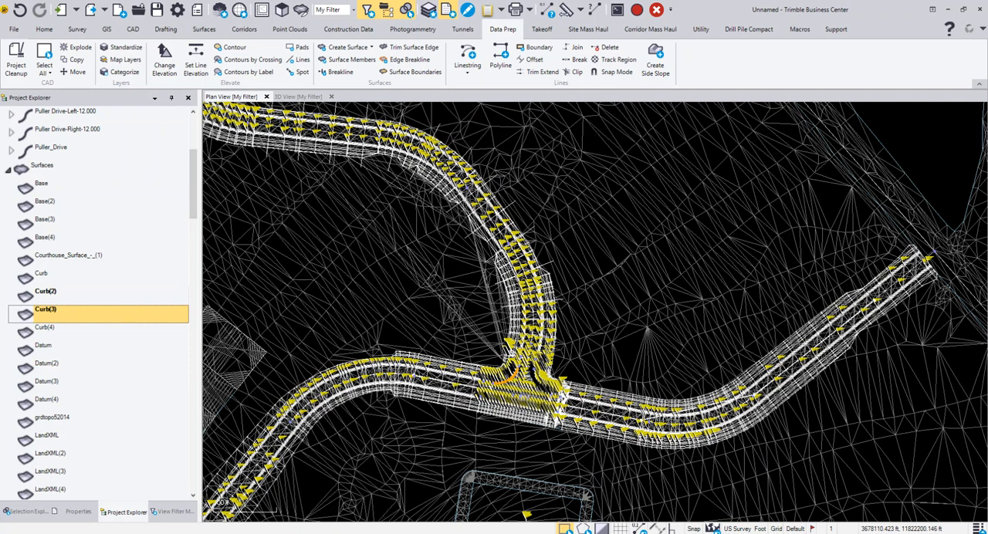
scroll(516, 406, "down", 2)
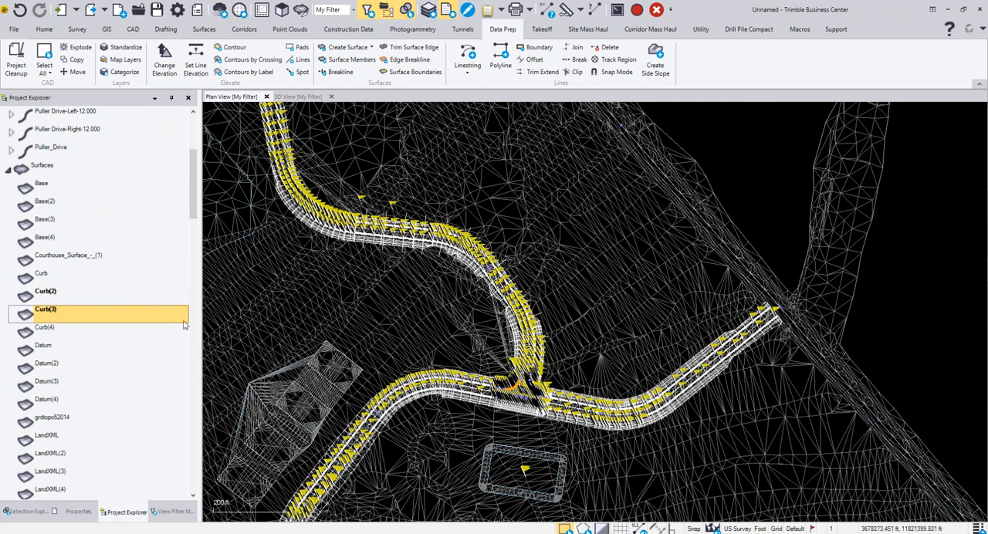
Collapse the surfaces list and check the imported points in the project tree.
left_click(9, 170)
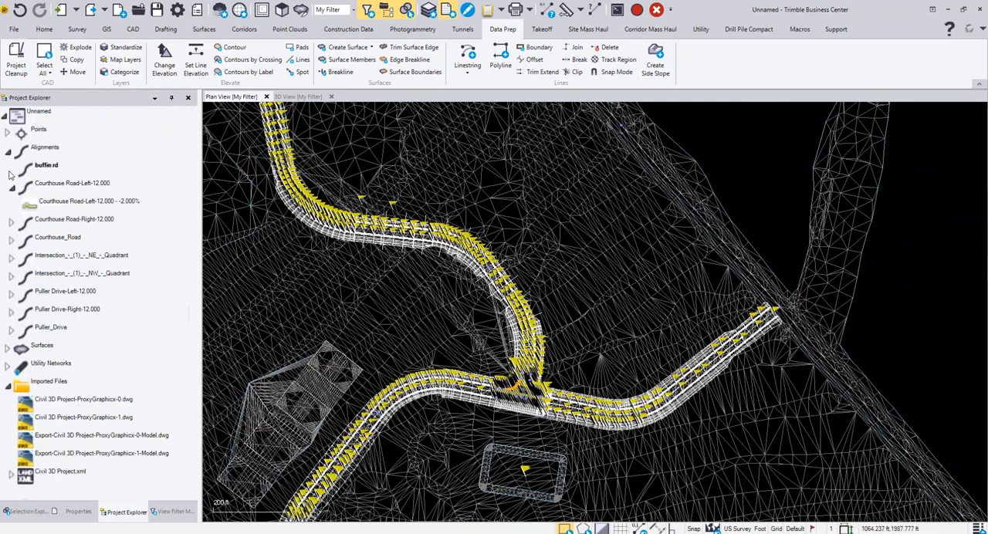
left_click(8, 132)
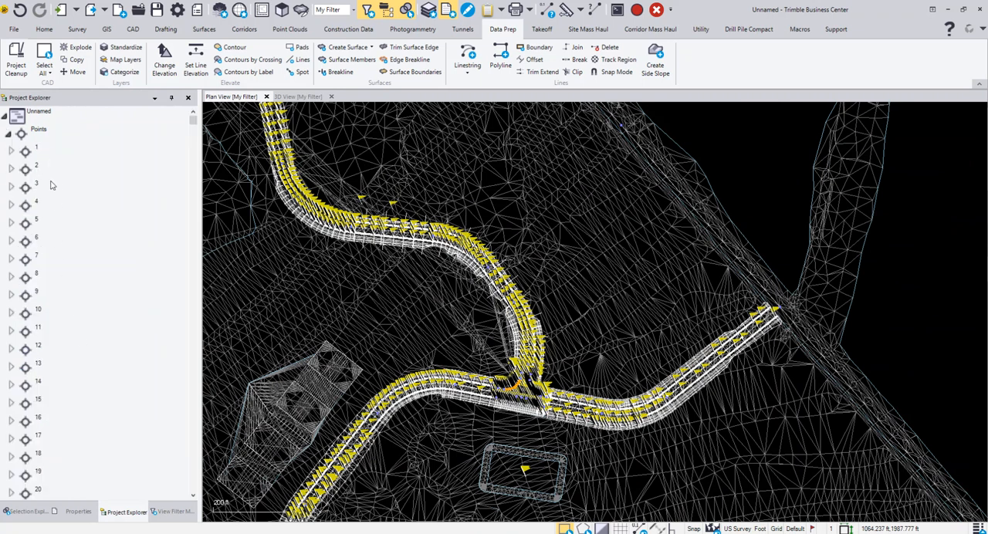
left_click(8, 133)
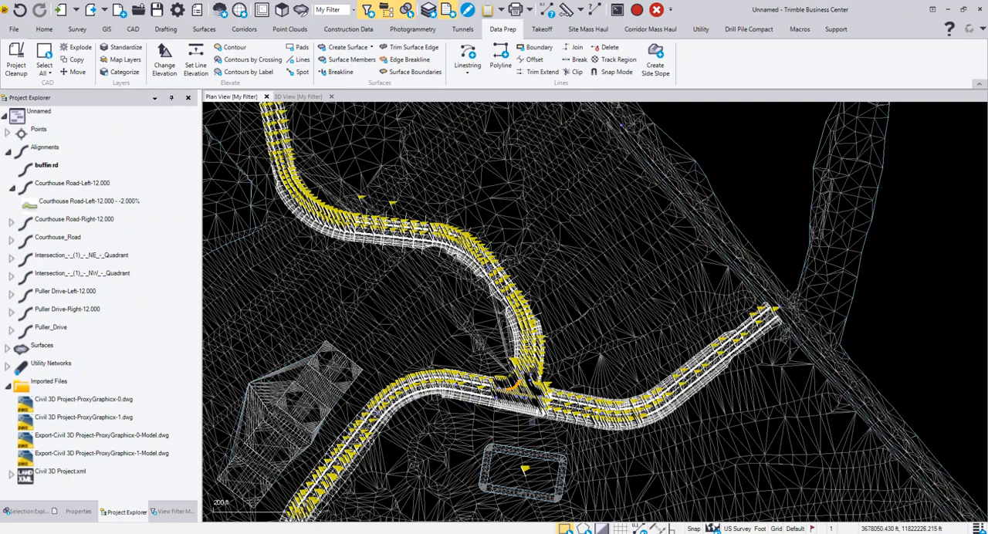
Examine the road intersection up close and the full extent of the site's roads and surfaces in plan view.
scroll(533, 421, "up", 3)
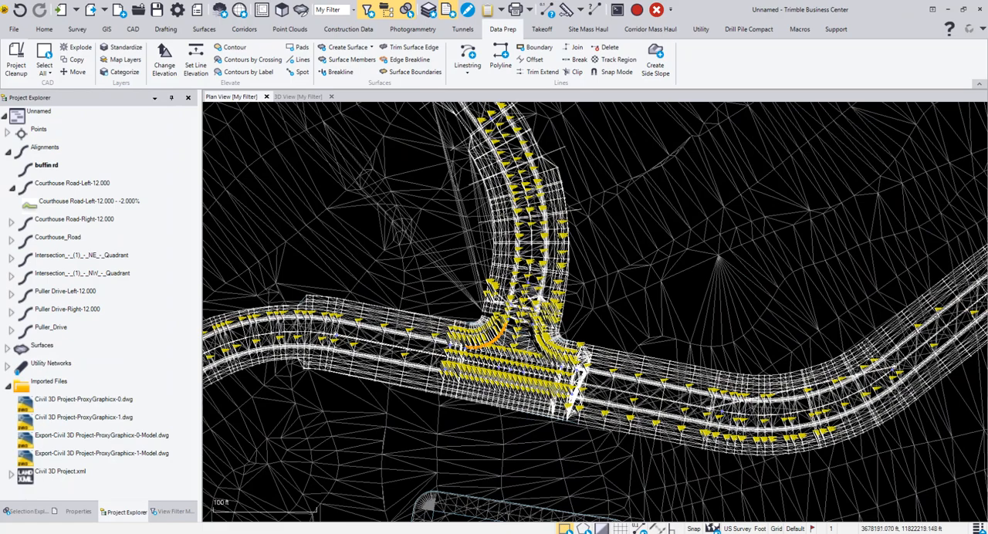
scroll(564, 410, "down", 5)
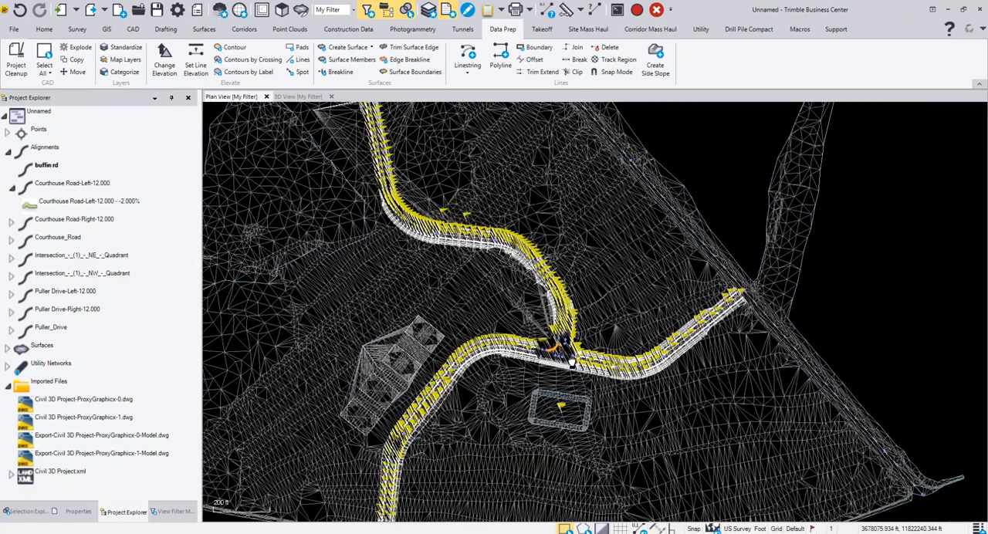
middle_click_drag(573, 362, 575, 353)
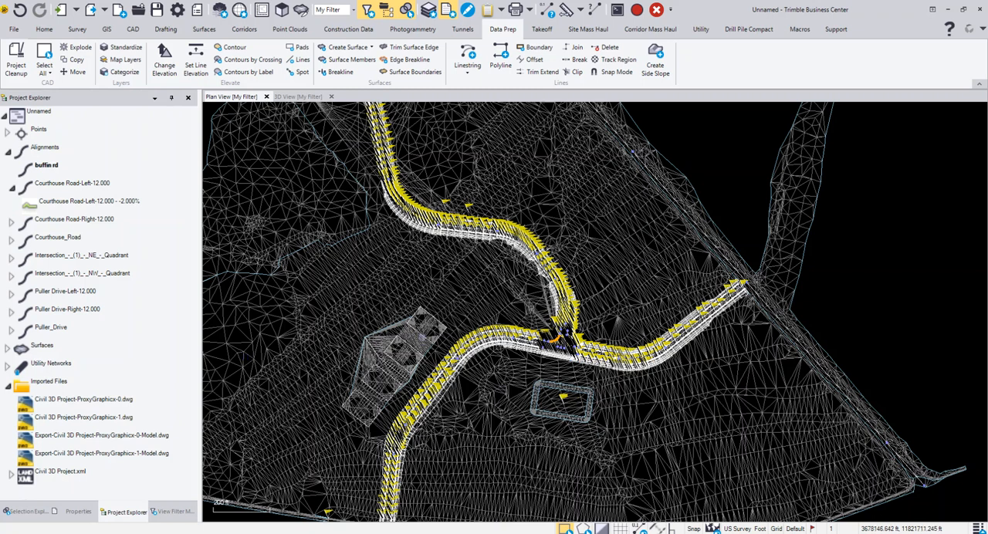
scroll(422, 339, "down", 2)
middle_click_drag(422, 338, 479, 374)
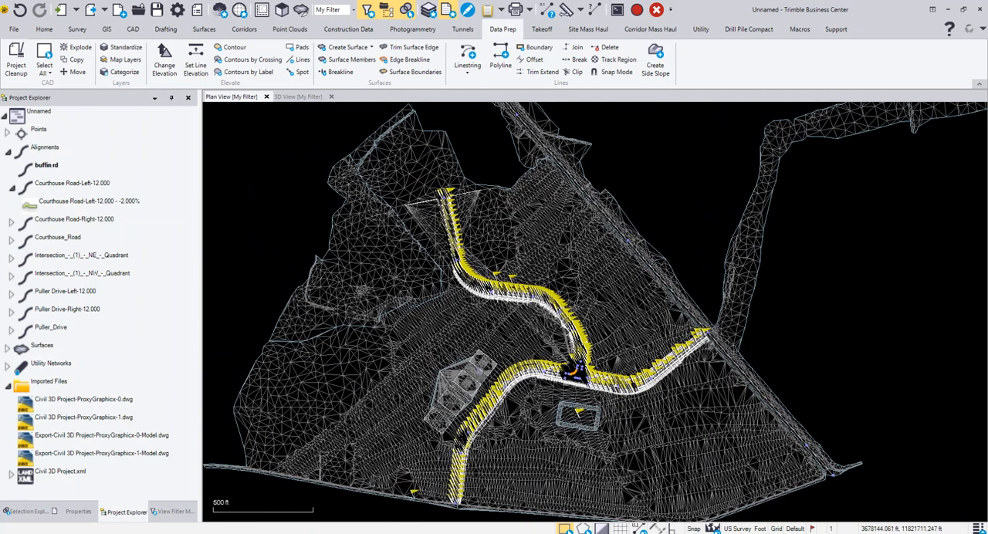